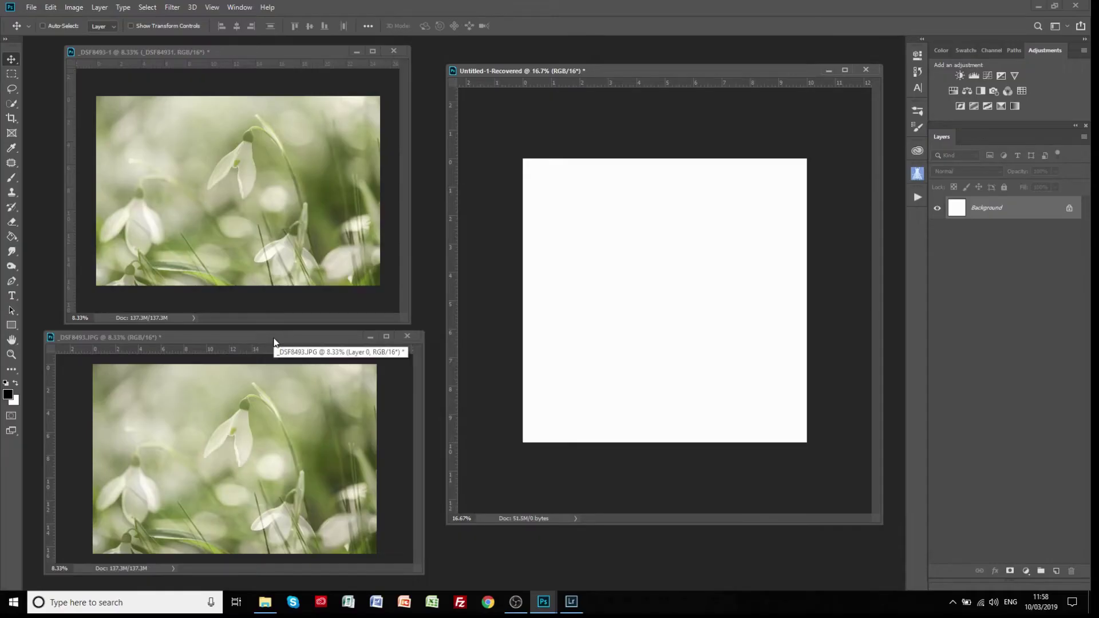
Copy the snowdrop photo into the square document, scaled to about 52% and aligned to the bottom.
{"action": "left_click", "coordinate": [274, 339]}
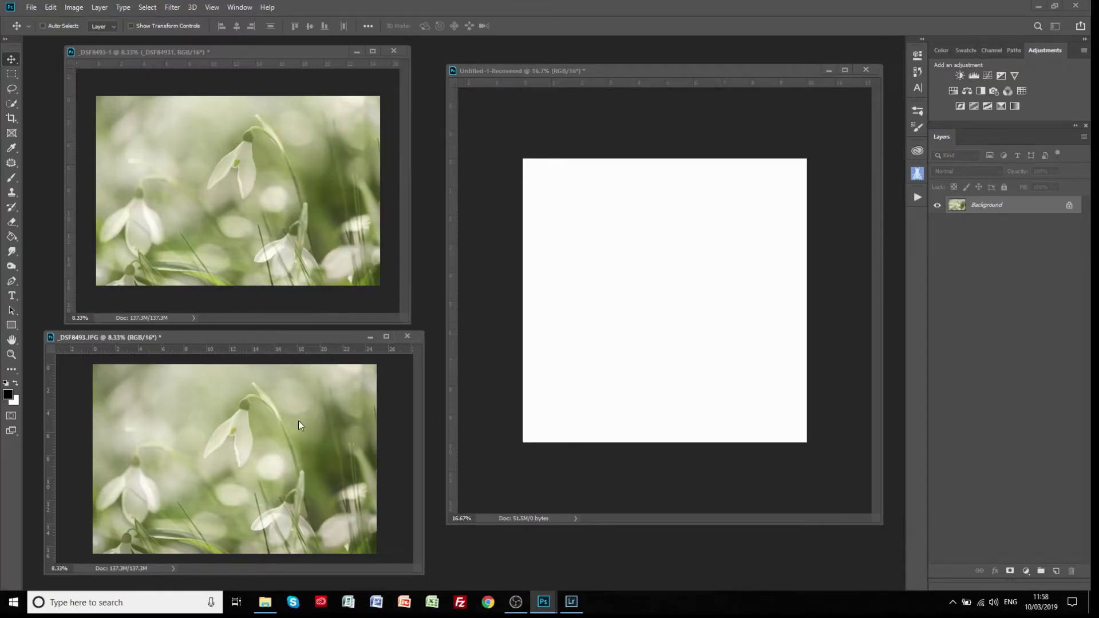
{"action": "left_click_drag", "start_coordinate": [222, 455], "coordinate": [660, 331]}
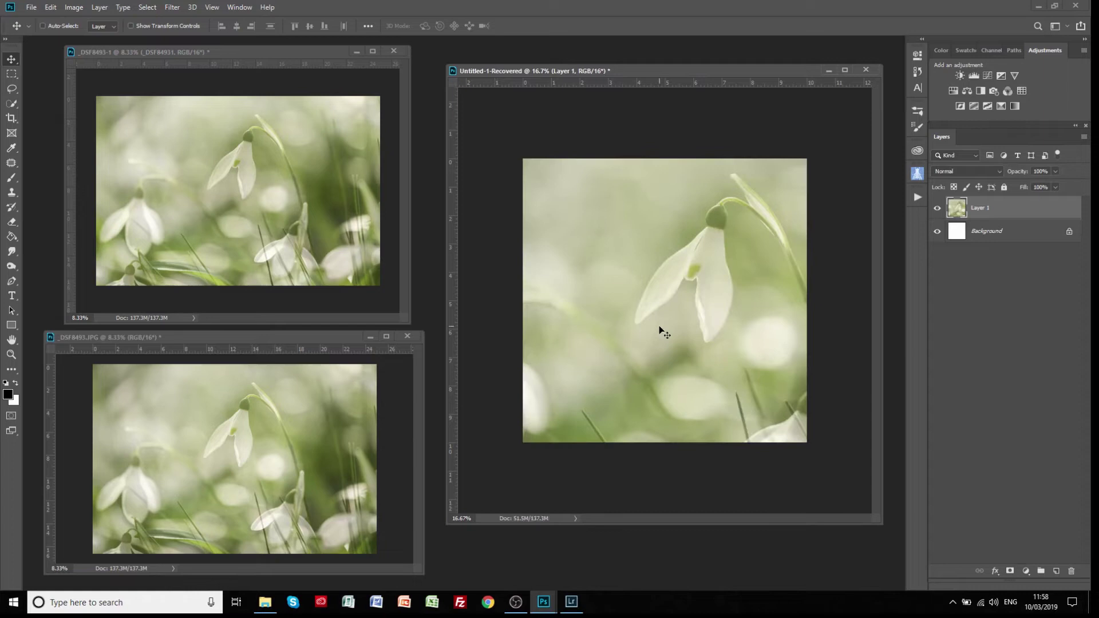
{"action": "key", "text": "ctrl+t"}
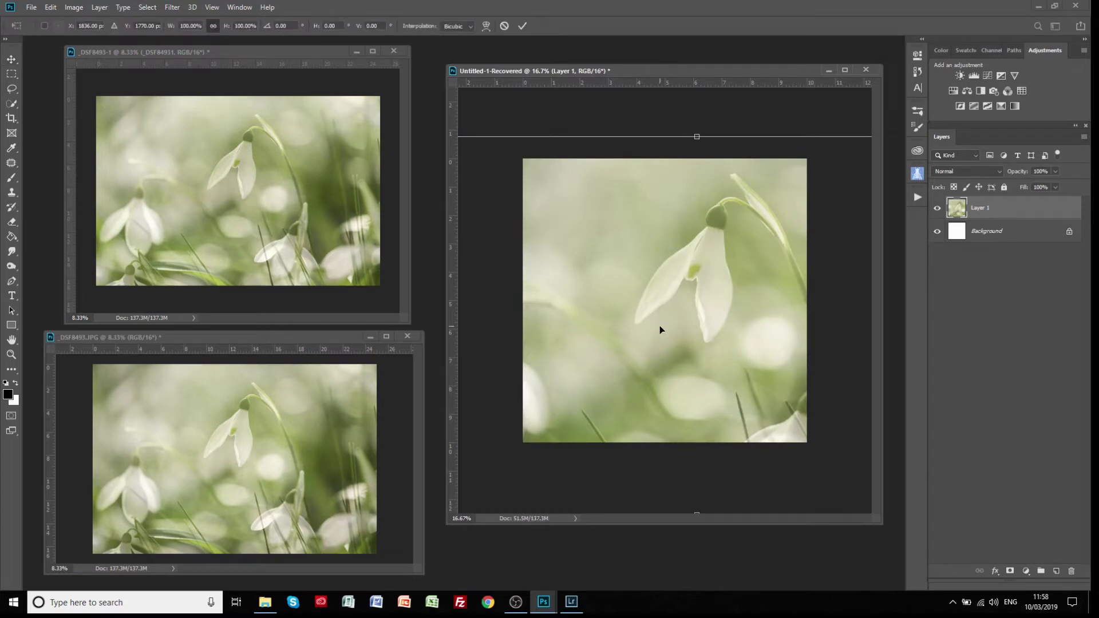
{"action": "left_click_drag", "start_coordinate": [697, 137], "coordinate": [695, 321]}
{"action": "left_click_drag", "start_coordinate": [712, 392], "coordinate": [669, 327]}
{"action": "left_click_drag", "start_coordinate": [797, 264], "coordinate": [813, 254]}
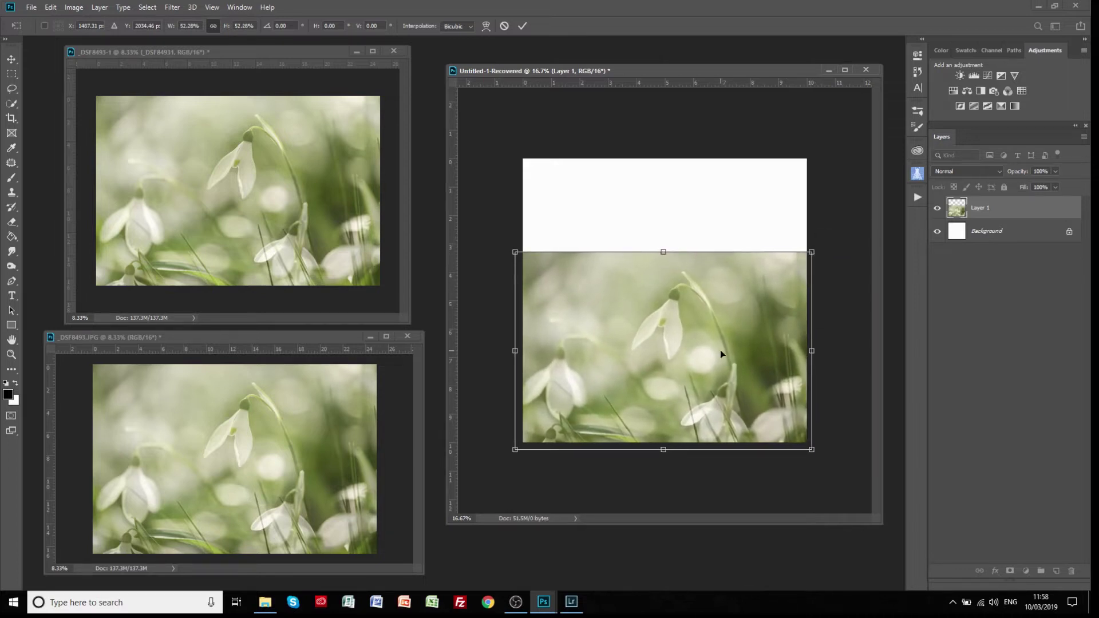
{"action": "left_click_drag", "start_coordinate": [719, 349], "coordinate": [718, 349]}
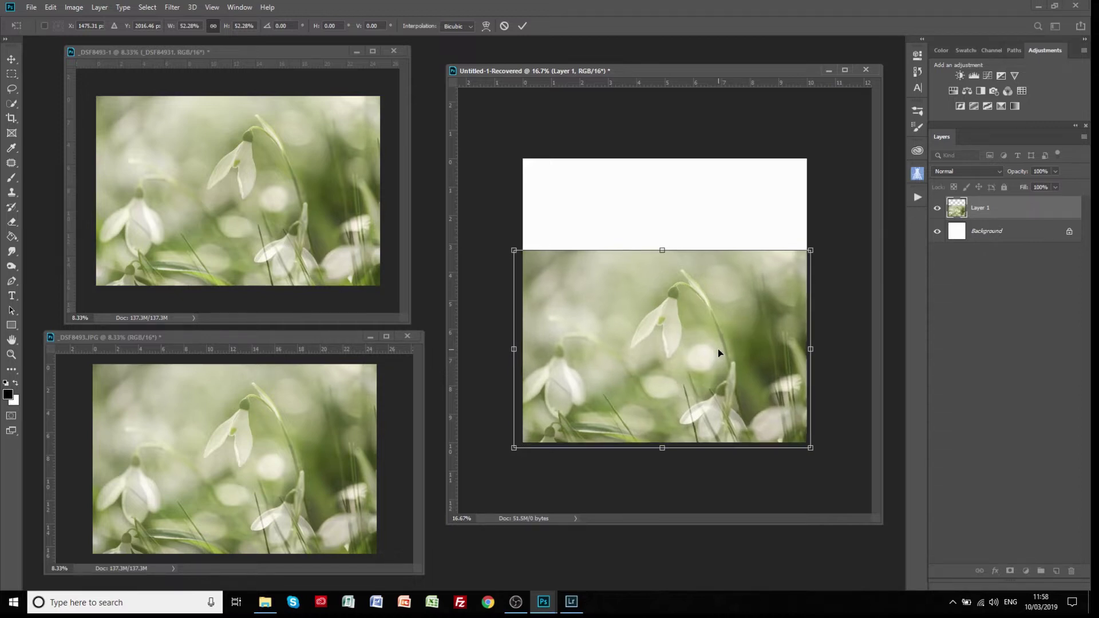
{"action": "left_click", "coordinate": [522, 26]}
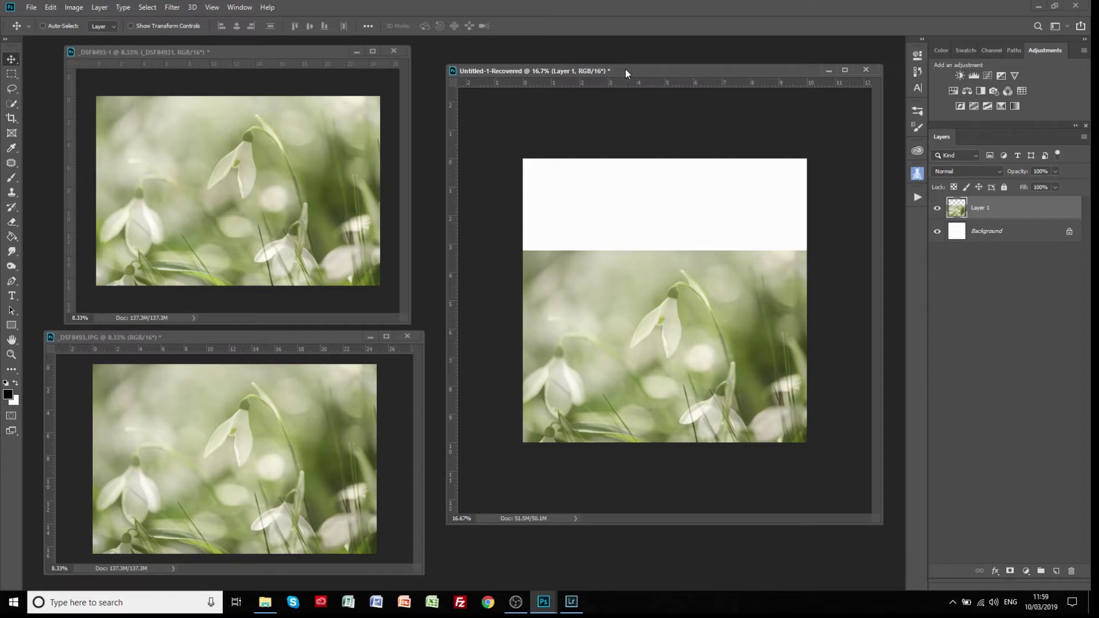
Confirm Content-Aware Fill is greyed out in the Edit menu, then pick the Rectangular Marquee tool.
{"action": "left_click_drag", "start_coordinate": [626, 69], "coordinate": [597, 66]}
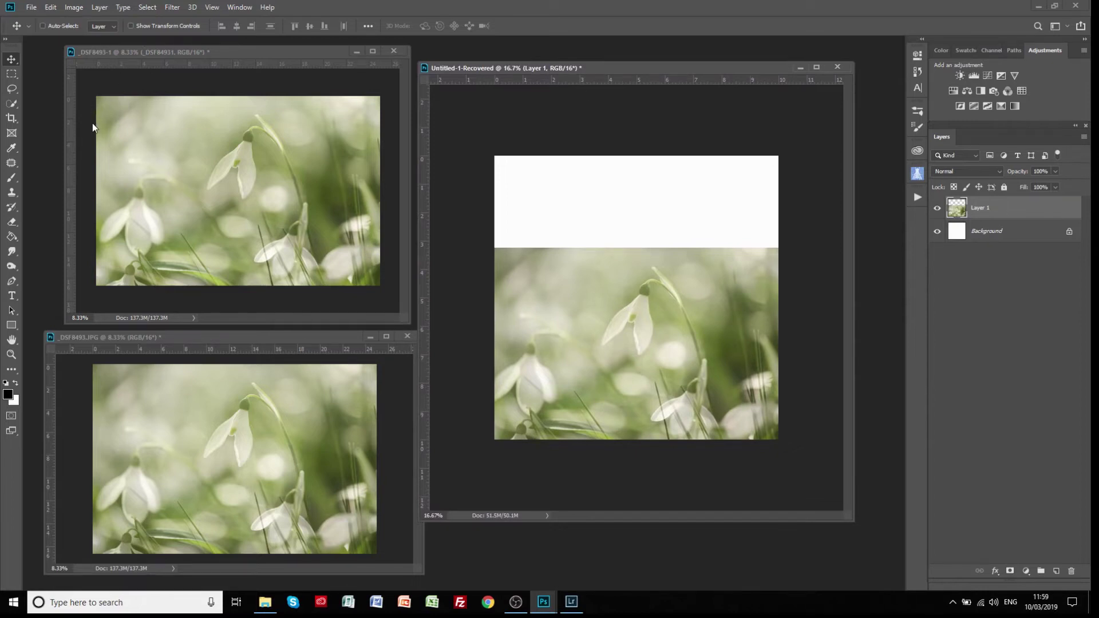
{"action": "left_click", "coordinate": [50, 8]}
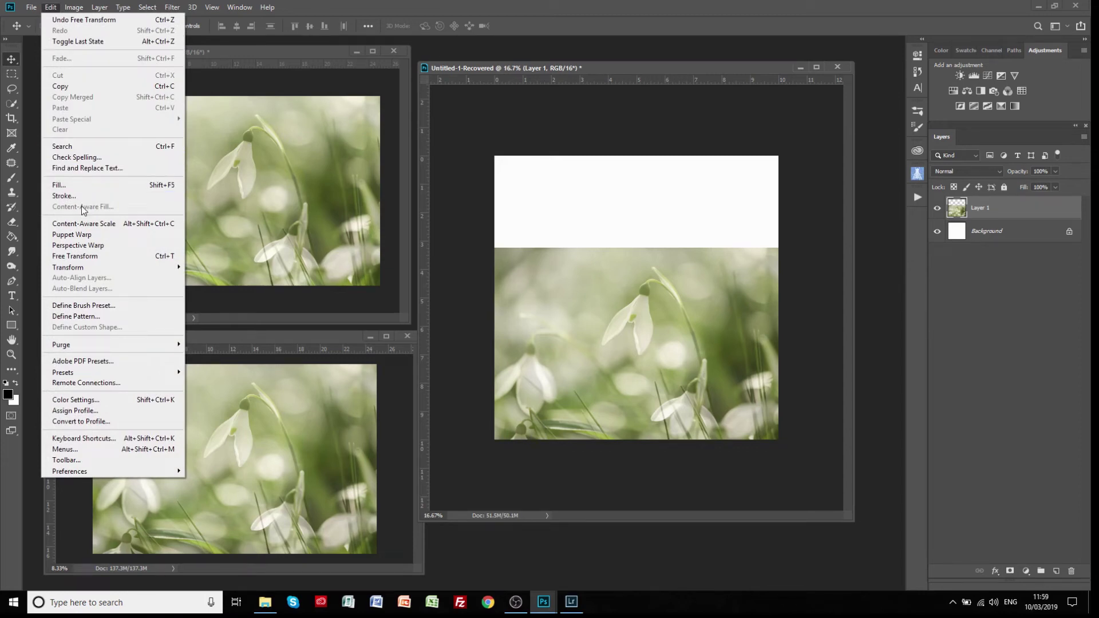
{"action": "left_click", "coordinate": [12, 74]}
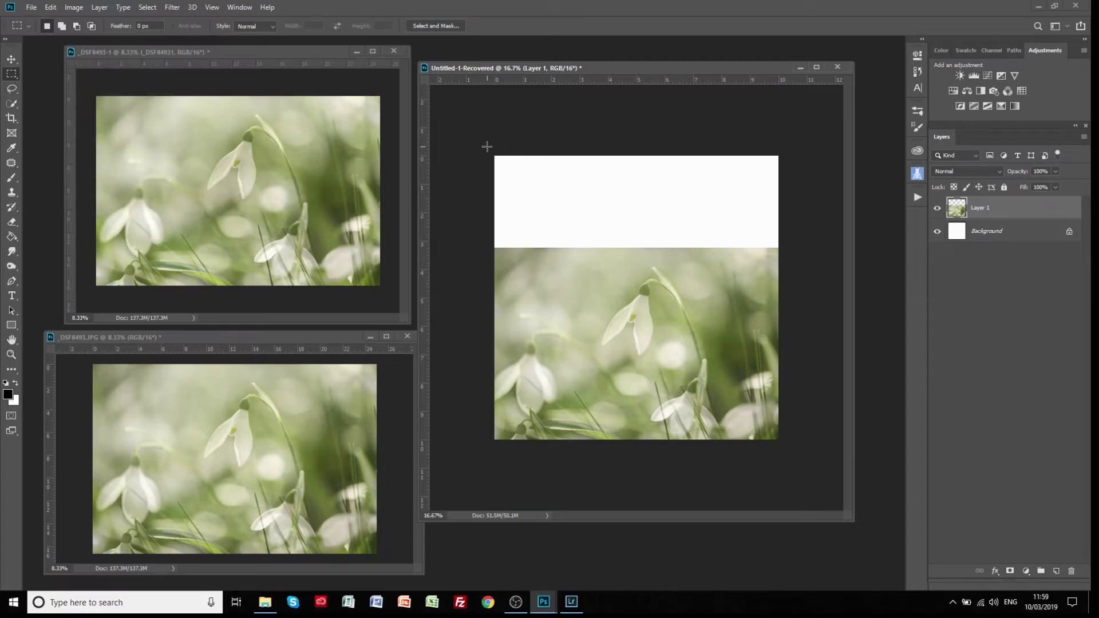
Select the white top band, overlapping slightly into the photo's top edge.
{"action": "left_click_drag", "start_coordinate": [488, 155], "coordinate": [785, 253]}
{"action": "left_click", "coordinate": [56, 8]}
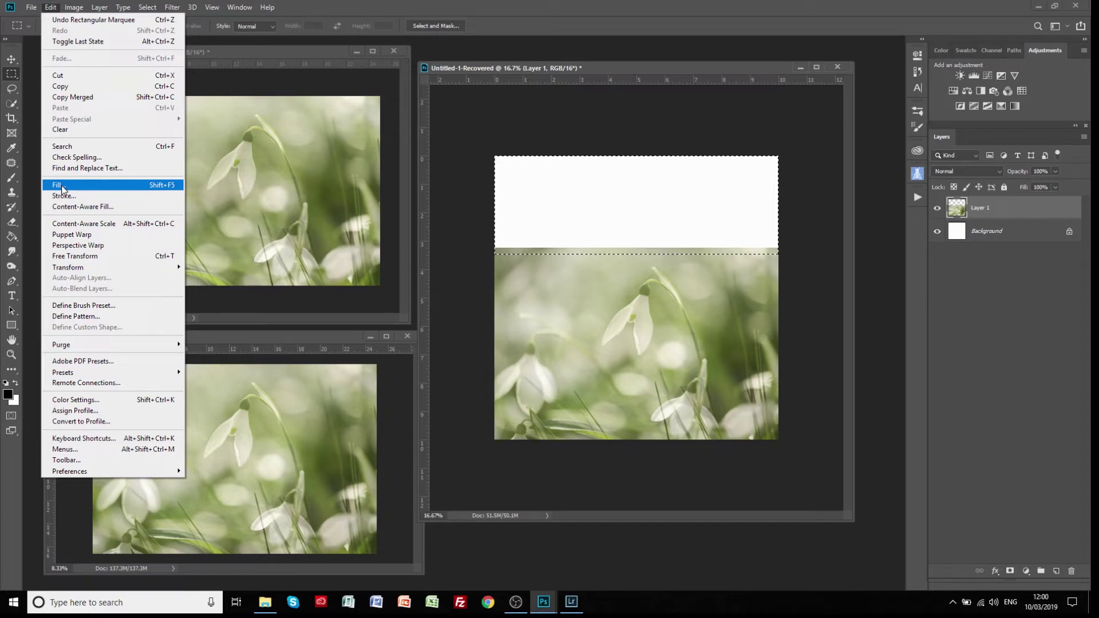
Fill the selected band via Edit > Fill with Content-Aware contents and Color Adaptation.
{"action": "left_click", "coordinate": [60, 186]}
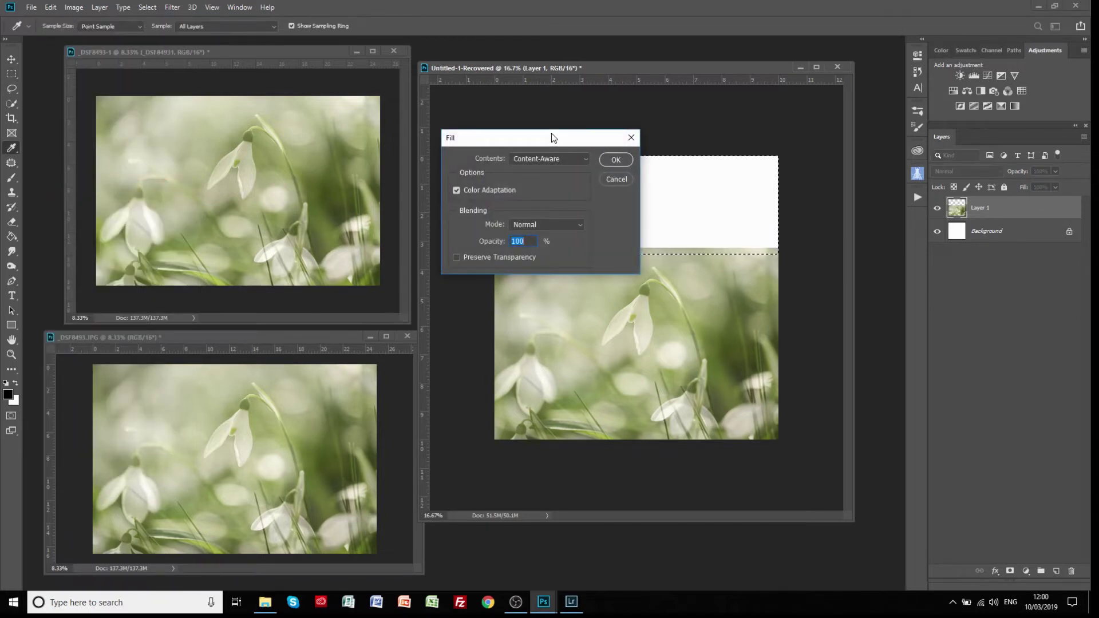
{"action": "left_click_drag", "start_coordinate": [553, 137], "coordinate": [452, 99]}
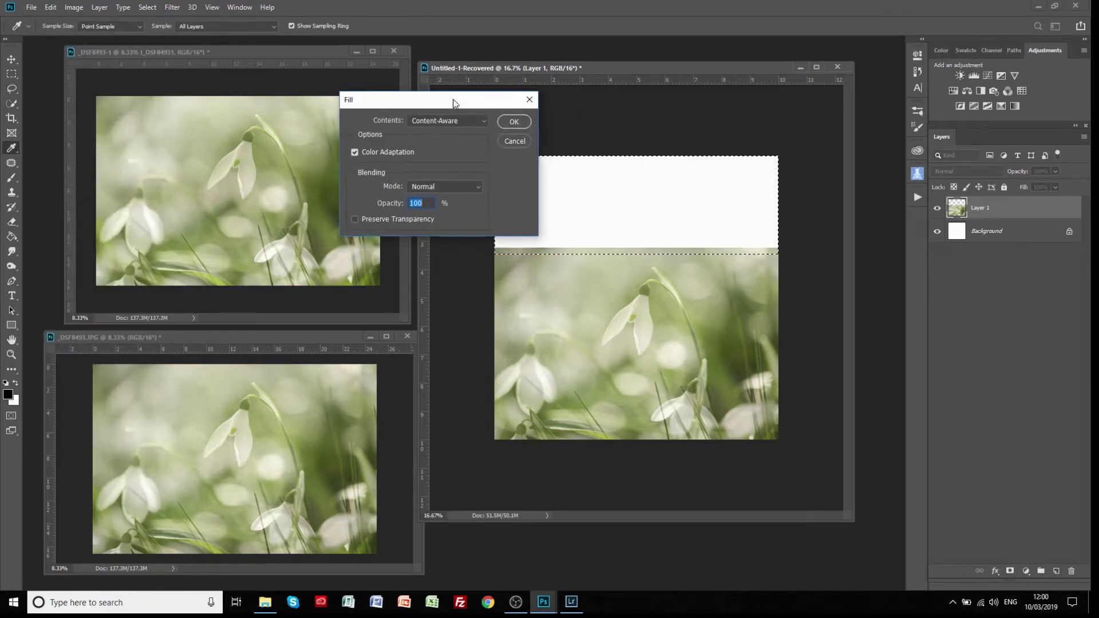
{"action": "left_click", "coordinate": [482, 122]}
{"action": "left_click", "coordinate": [446, 168]}
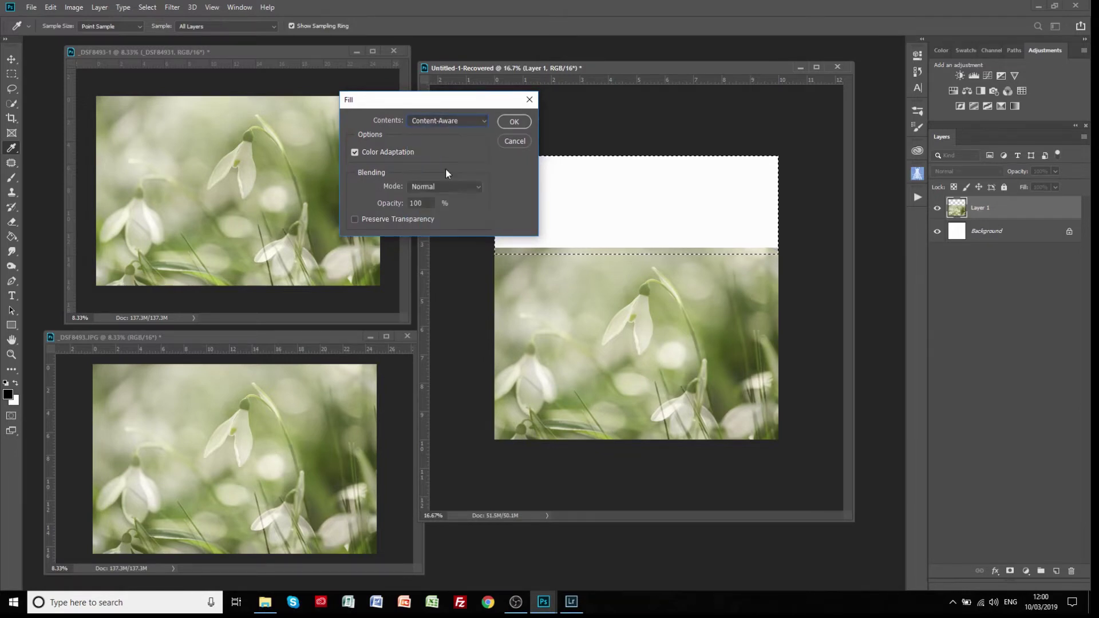
{"action": "left_click", "coordinate": [511, 120]}
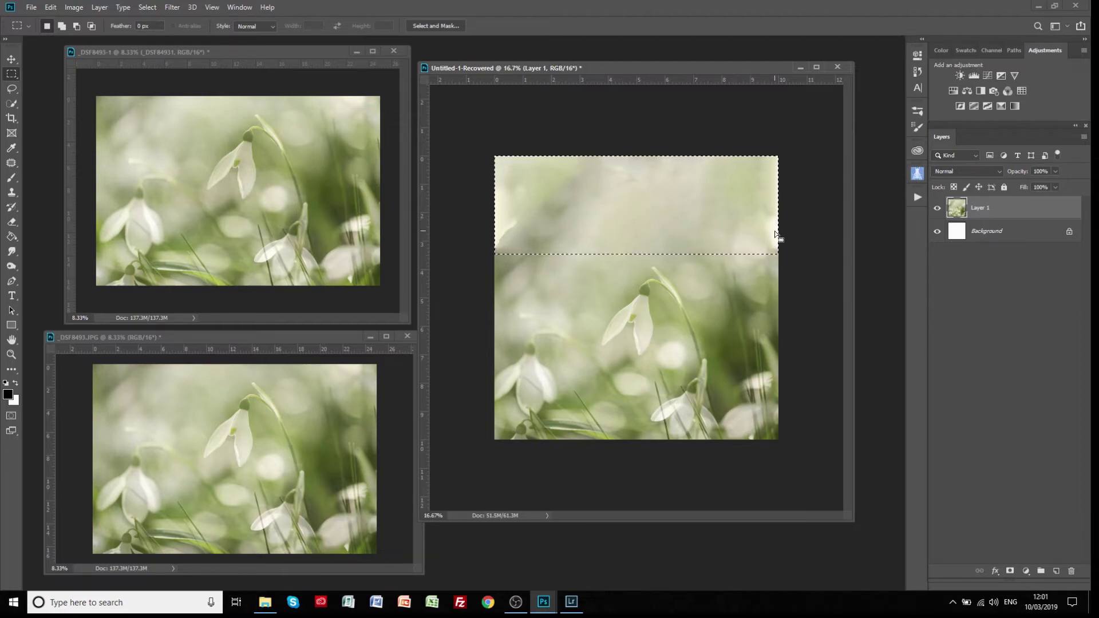
{"action": "left_click_drag", "start_coordinate": [605, 68], "coordinate": [385, 78]}
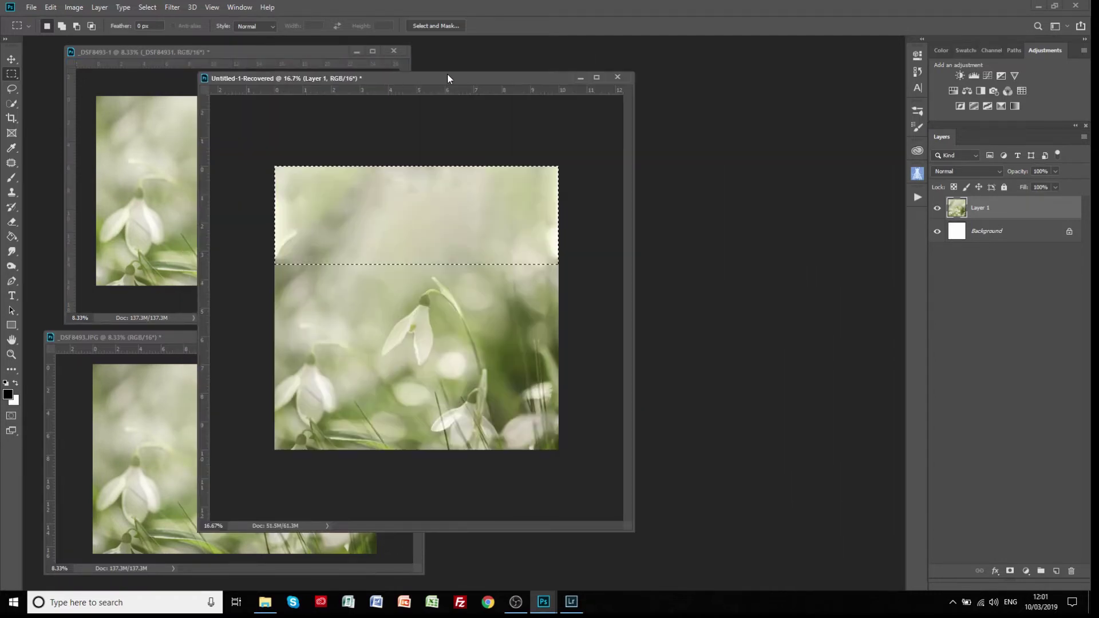
Undo the fill and open the Content-Aware Fill workspace for the top band.
{"action": "left_click", "coordinate": [52, 8]}
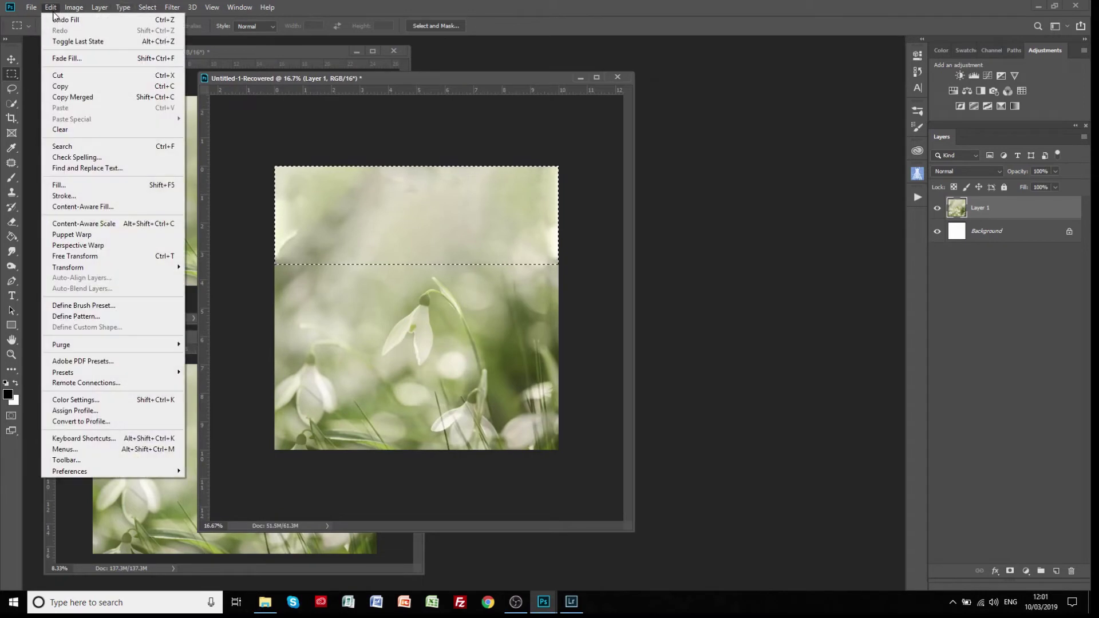
{"action": "left_click", "coordinate": [63, 20]}
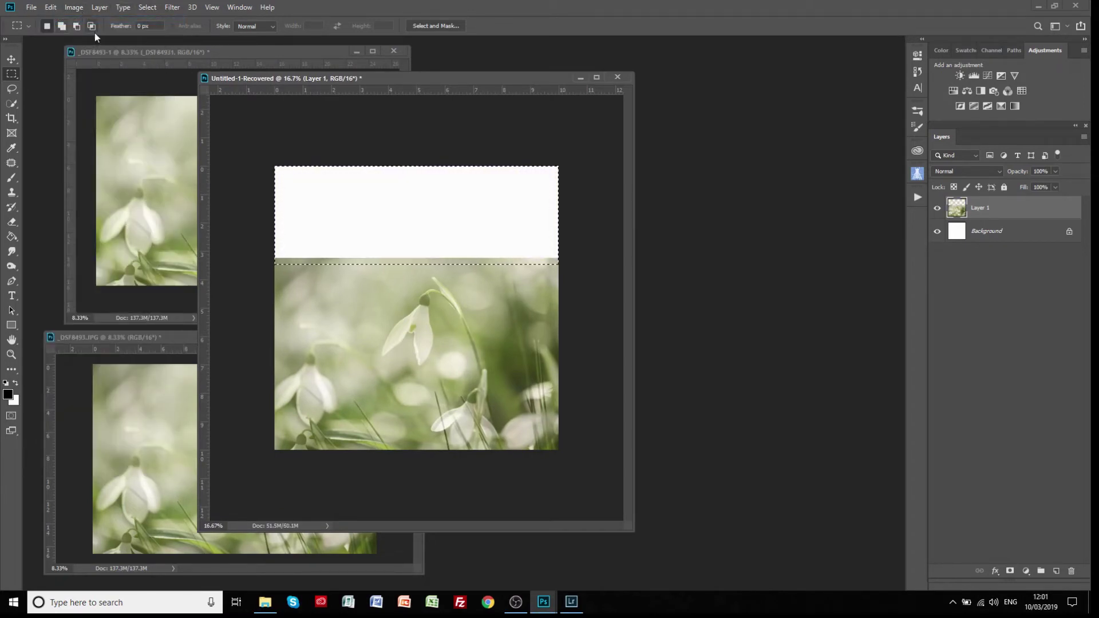
{"action": "left_click", "coordinate": [52, 8]}
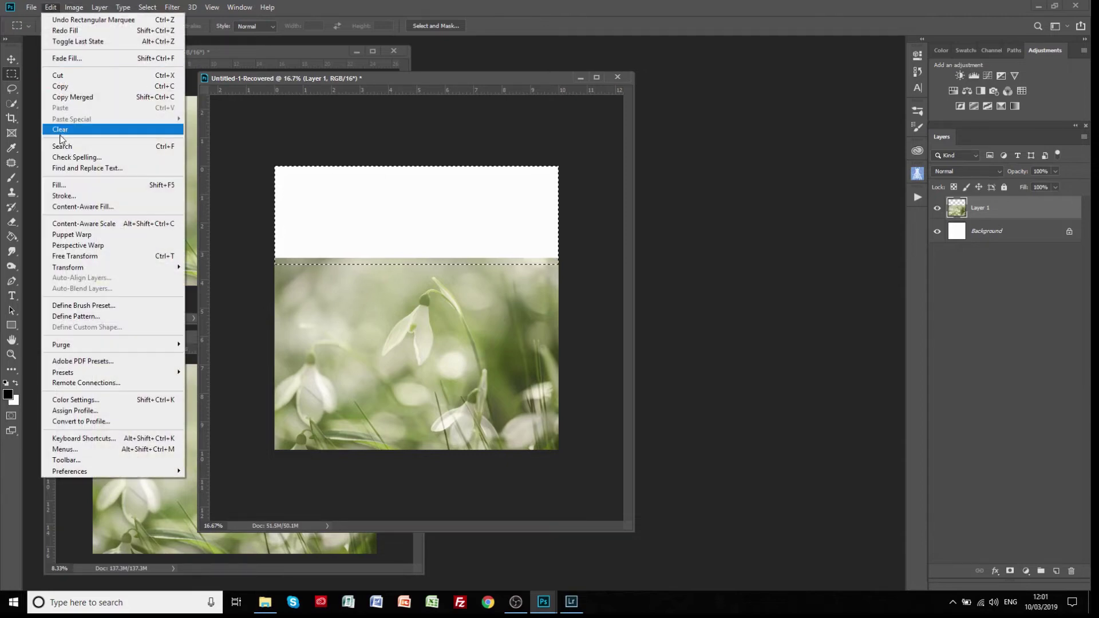
{"action": "left_click", "coordinate": [73, 209]}
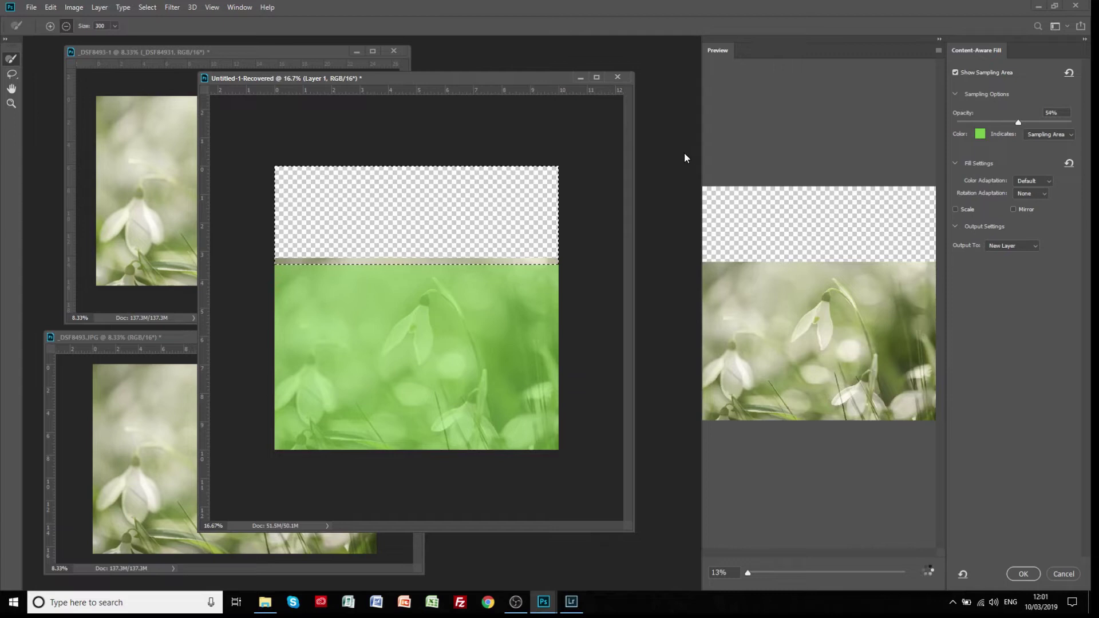
Widen the fill preview and keep Color Adaptation set to Default.
{"action": "left_click_drag", "start_coordinate": [700, 159], "coordinate": [667, 157]}
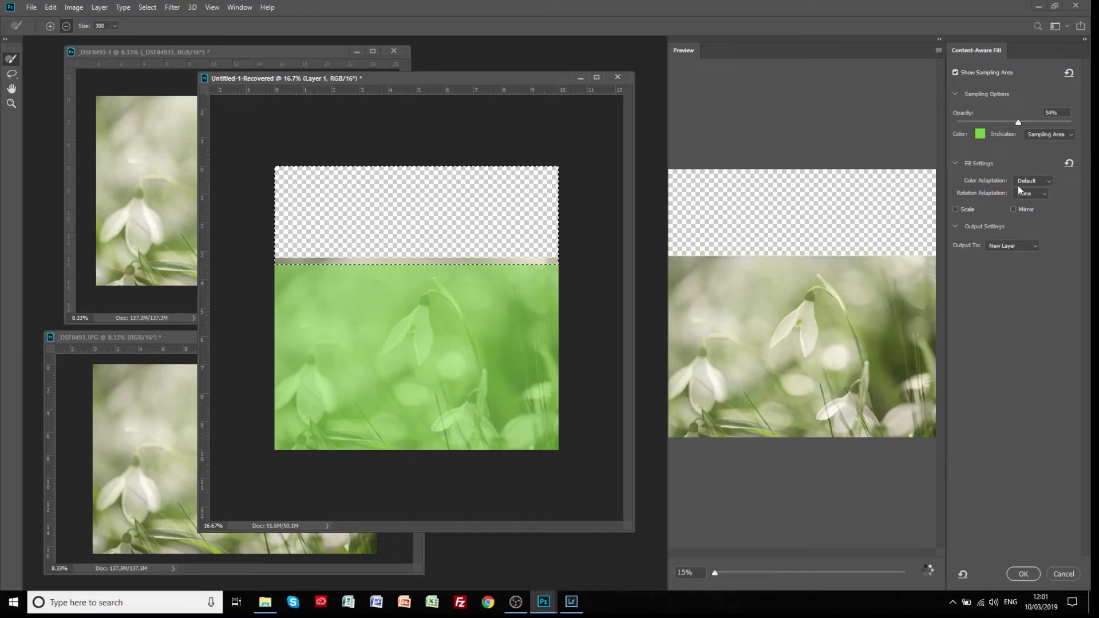
{"action": "left_click", "coordinate": [1049, 181]}
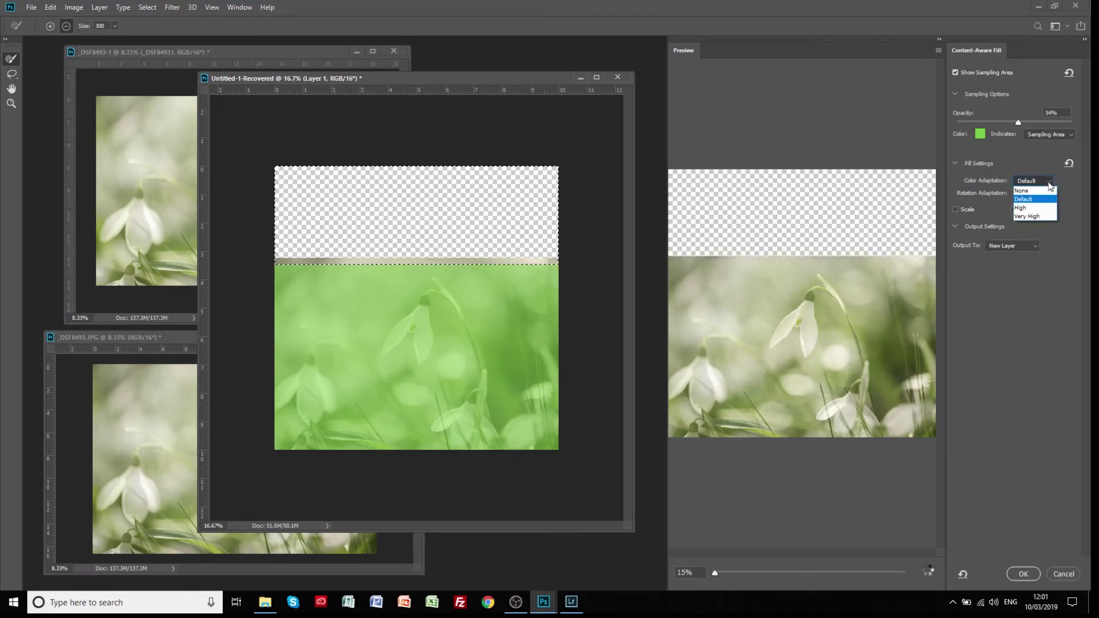
{"action": "left_click", "coordinate": [1050, 182]}
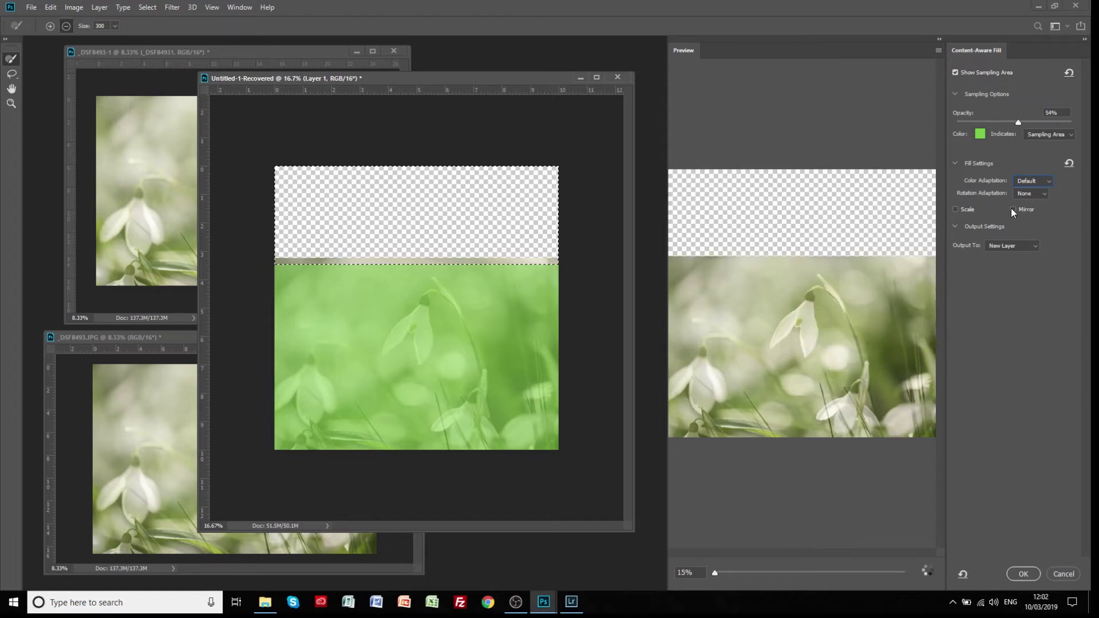
{"action": "mouse_move", "coordinate": [1012, 209]}
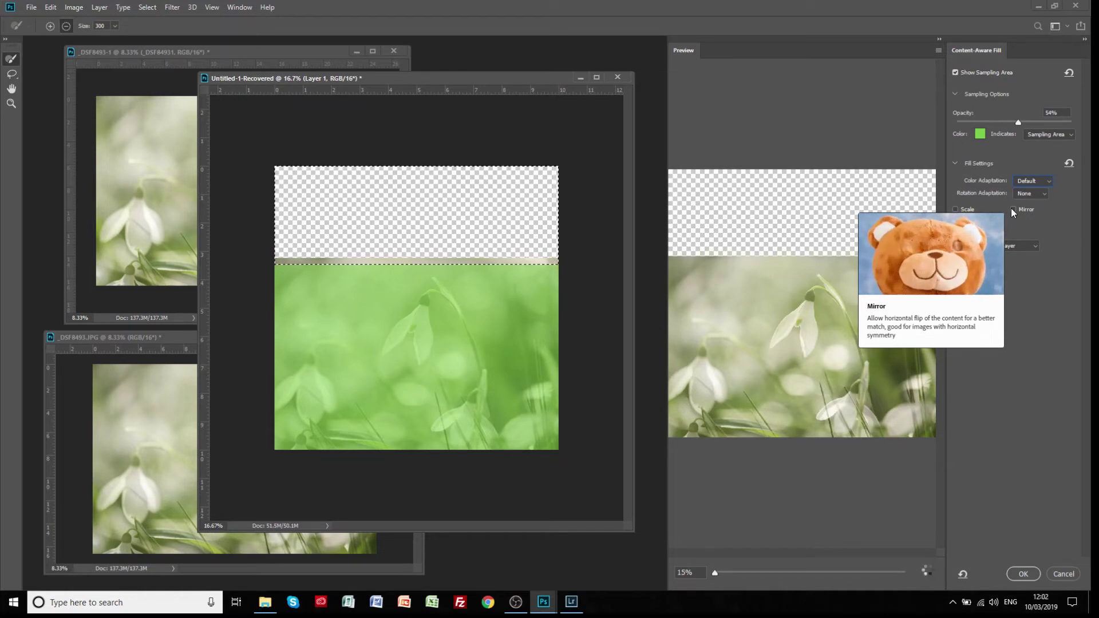
{"action": "mouse_move", "coordinate": [967, 214]}
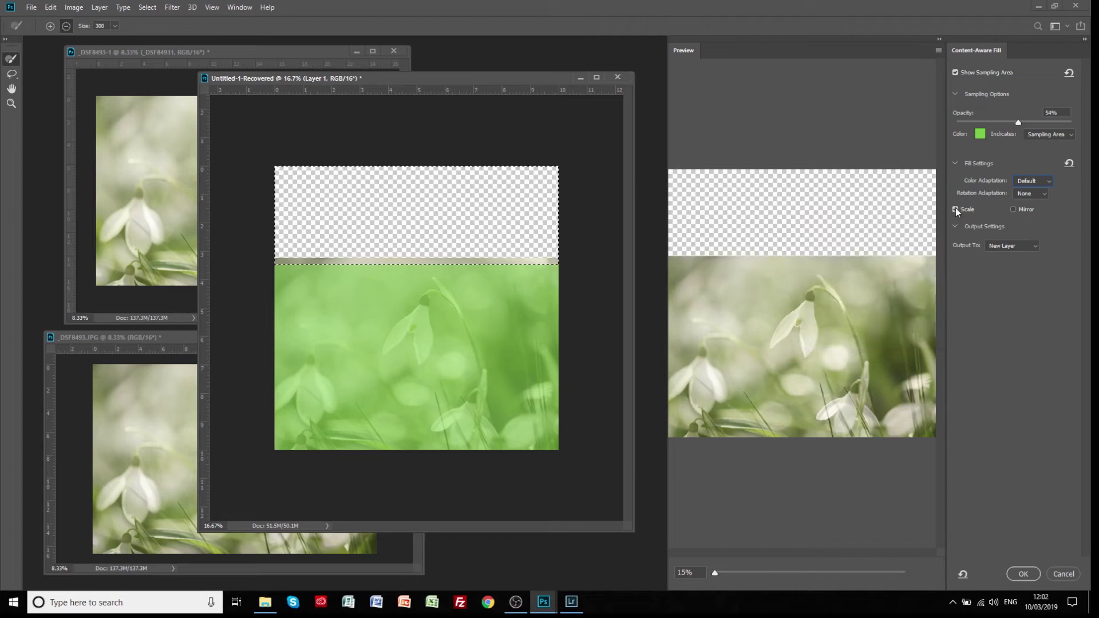
Enable Scale under Fill Settings so the preview fills the band with blurred greenery.
{"action": "left_click", "coordinate": [965, 210]}
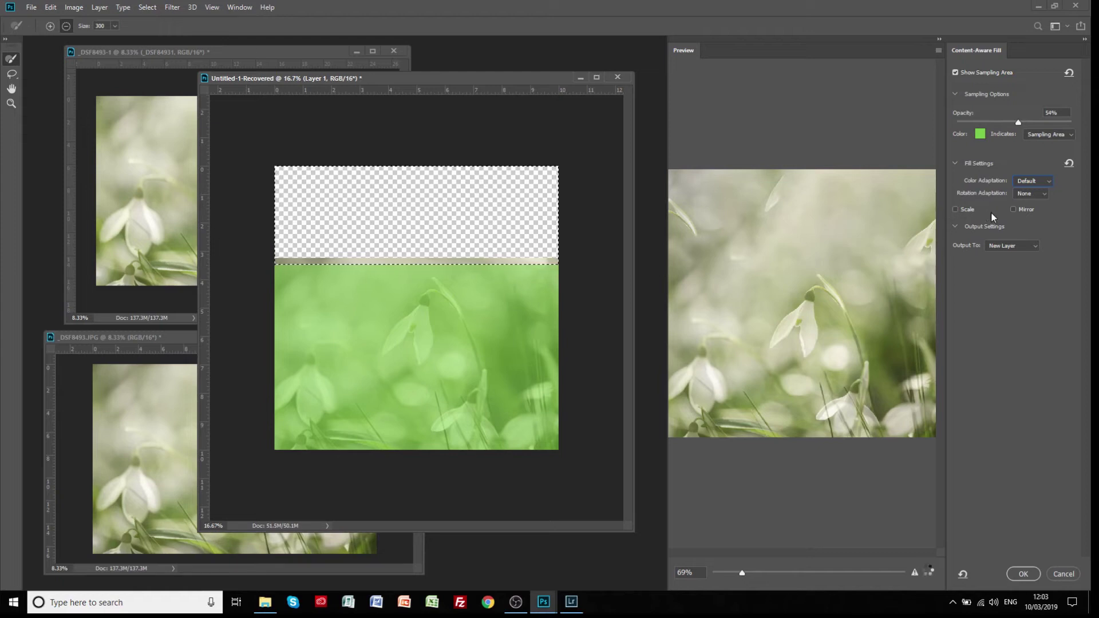
Enable Mirror under Fill Settings and apply the fill to a new layer, Layer 1 copy.
{"action": "left_click", "coordinate": [1014, 209]}
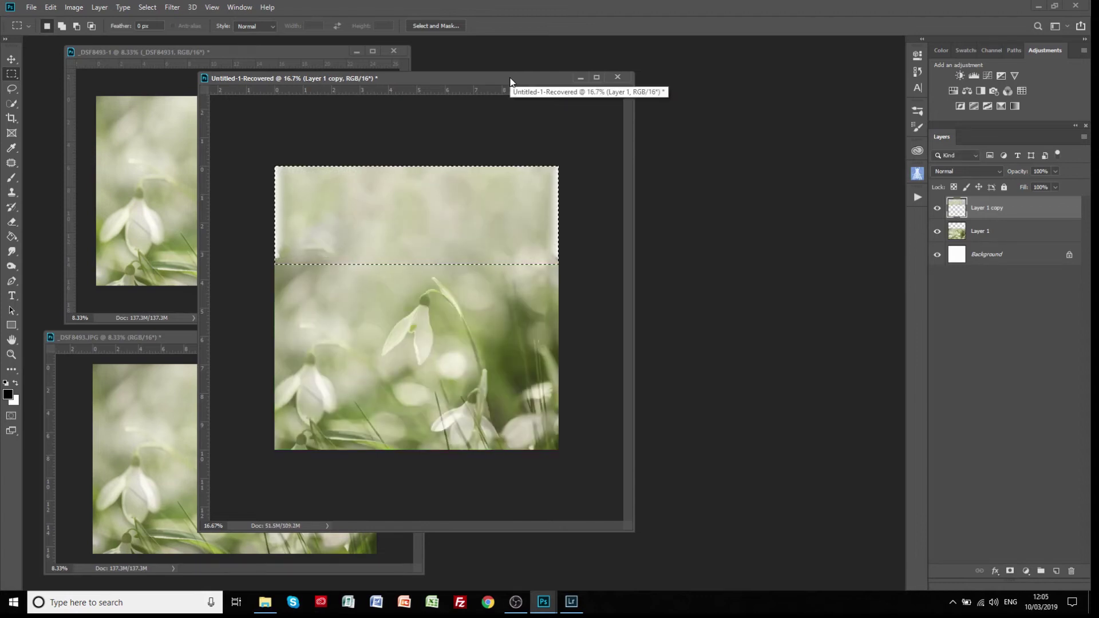
Deselect the filled top band so the square composition is unmarked.
{"action": "left_click_drag", "start_coordinate": [510, 79], "coordinate": [740, 69]}
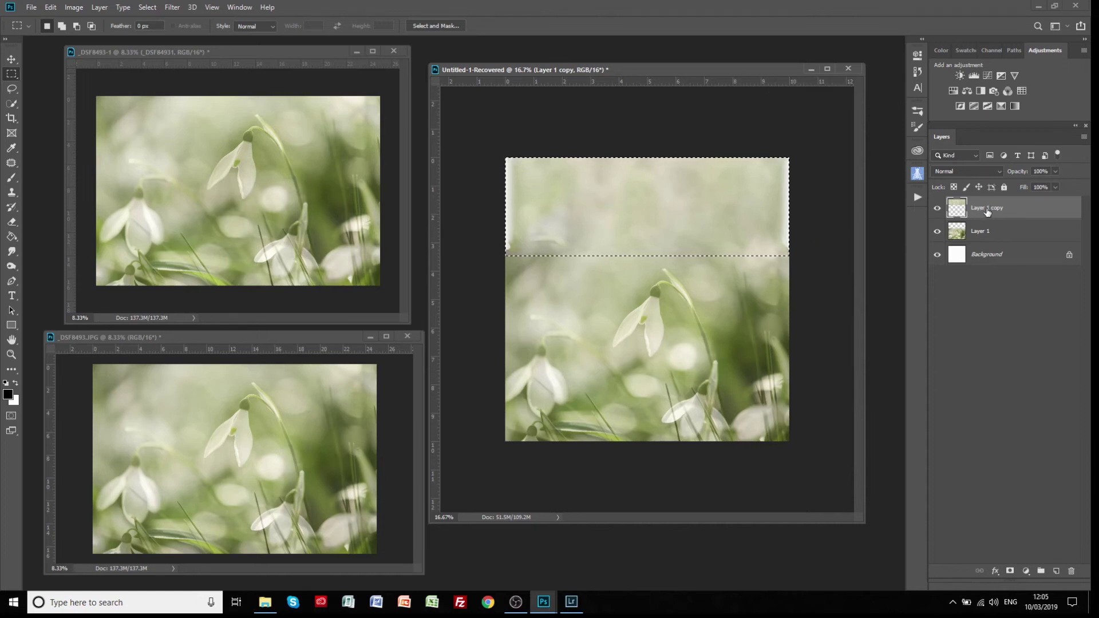
{"action": "left_click", "coordinate": [147, 8]}
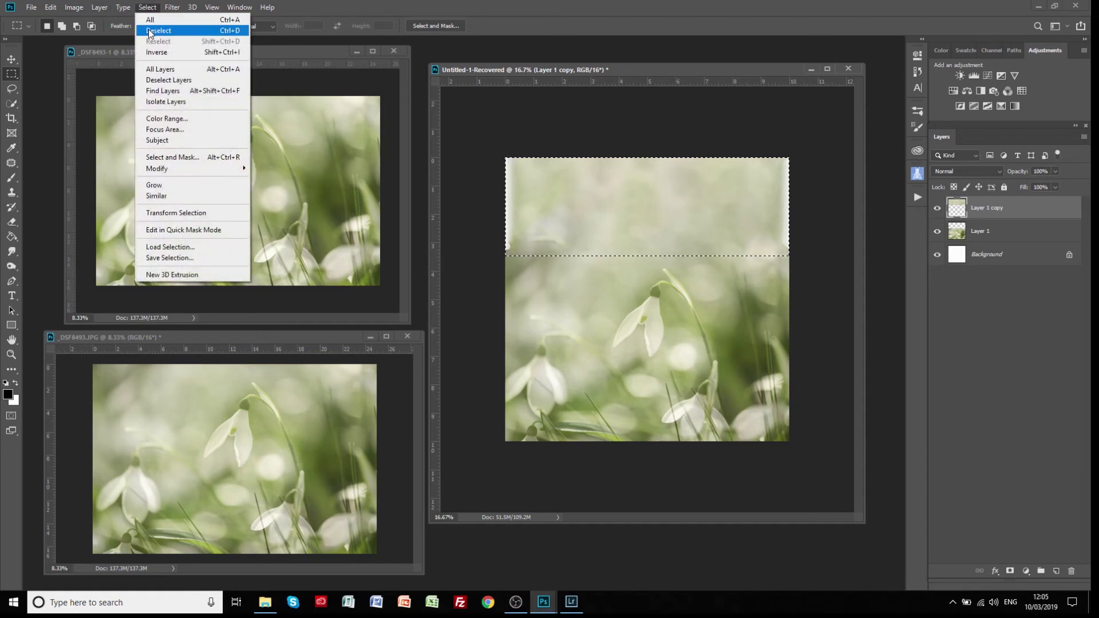
{"action": "left_click", "coordinate": [150, 32]}
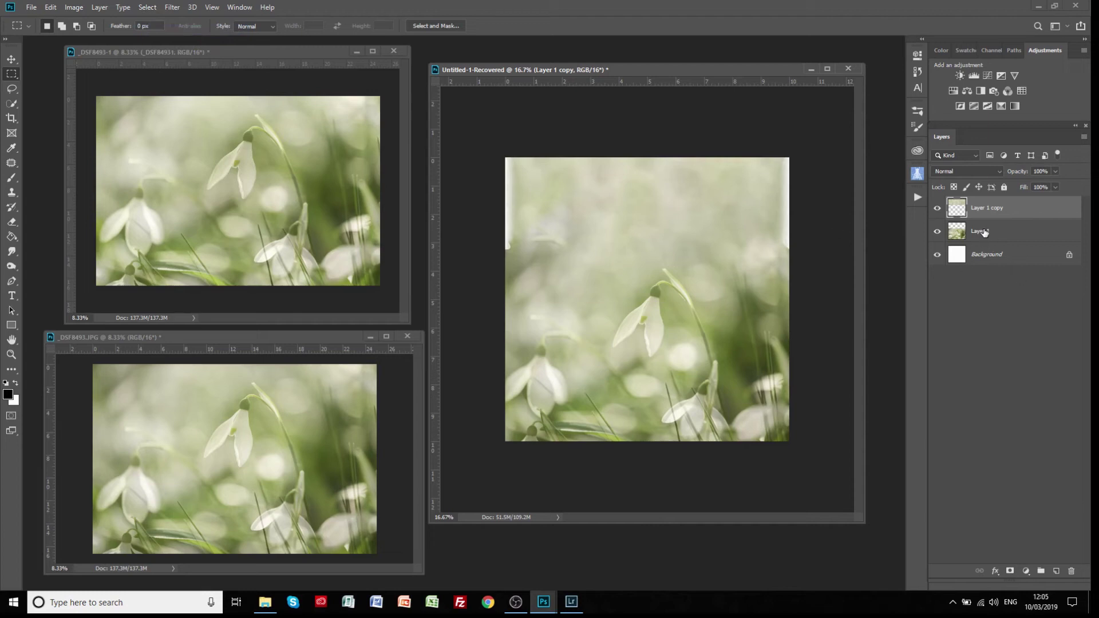
Merge Layer 1 and Layer 1 copy into a single Layer 1 copy above the Background.
{"action": "left_click", "coordinate": [984, 232], "text": "shift"}
{"action": "right_click", "coordinate": [984, 232]}
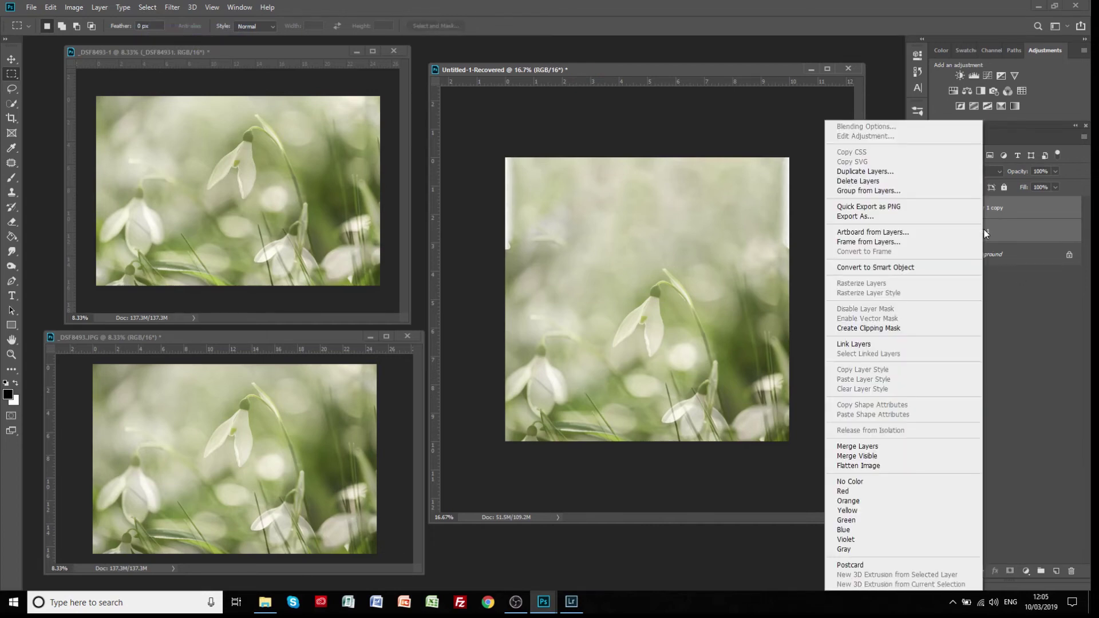
{"action": "left_click", "coordinate": [882, 446]}
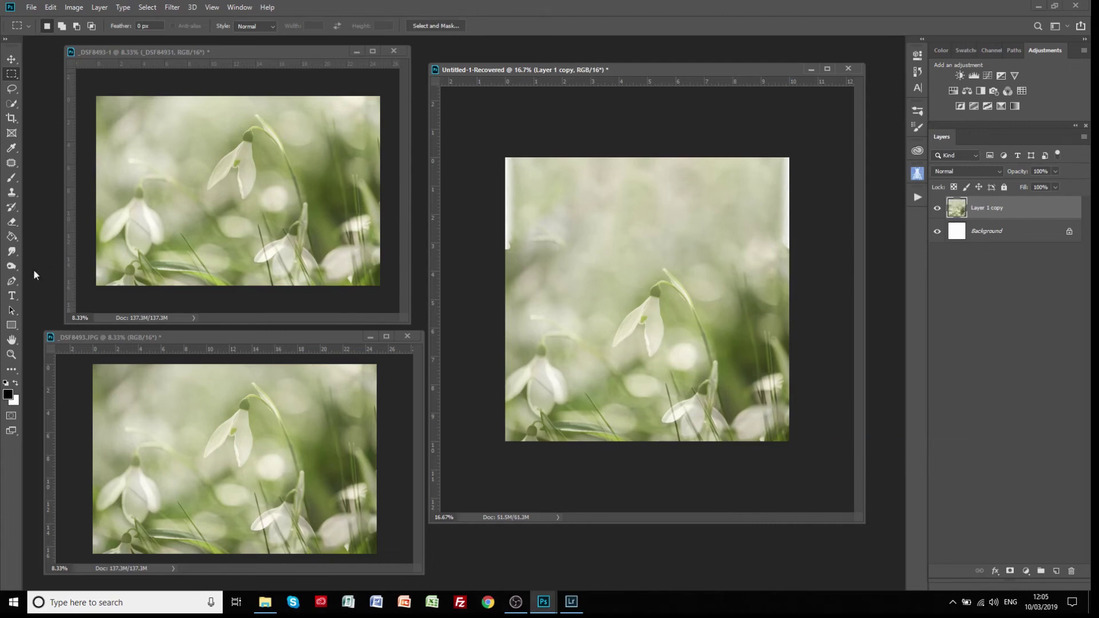
Clone Stamp nearby background over the white strips at the left, right and top-right edges.
{"action": "left_click", "coordinate": [16, 193]}
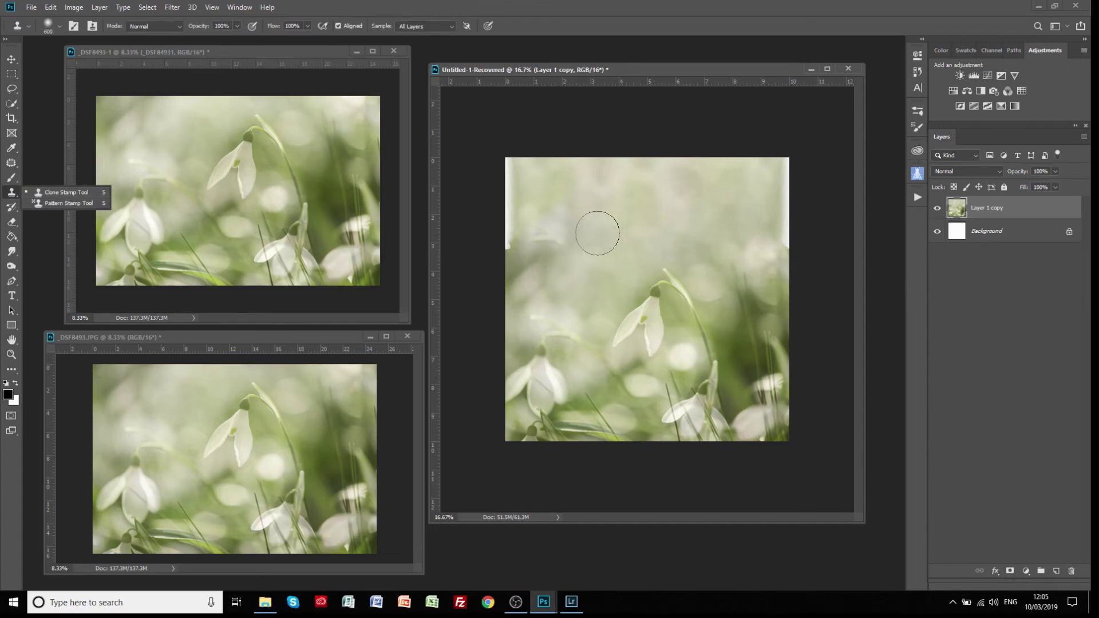
{"action": "left_click", "coordinate": [586, 244], "text": "alt"}
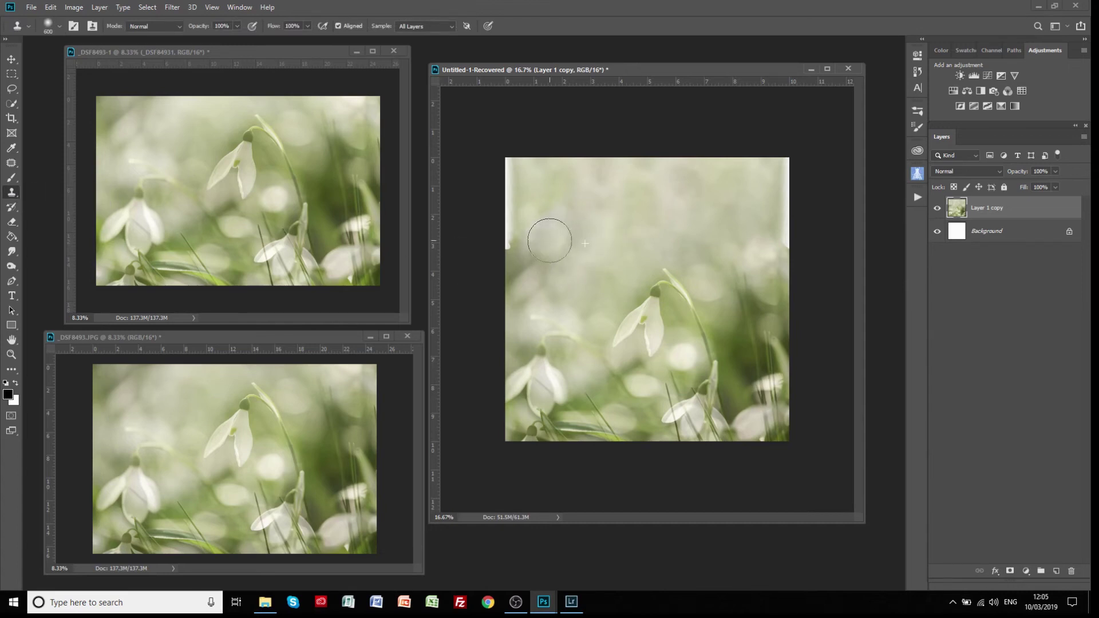
{"action": "mouse_move", "coordinate": [549, 240]}
{"action": "left_mouse_down"}
{"action": "mouse_move", "coordinate": [542, 215]}
{"action": "mouse_move", "coordinate": [510, 238]}
{"action": "mouse_move", "coordinate": [512, 226]}
{"action": "left_mouse_up"}
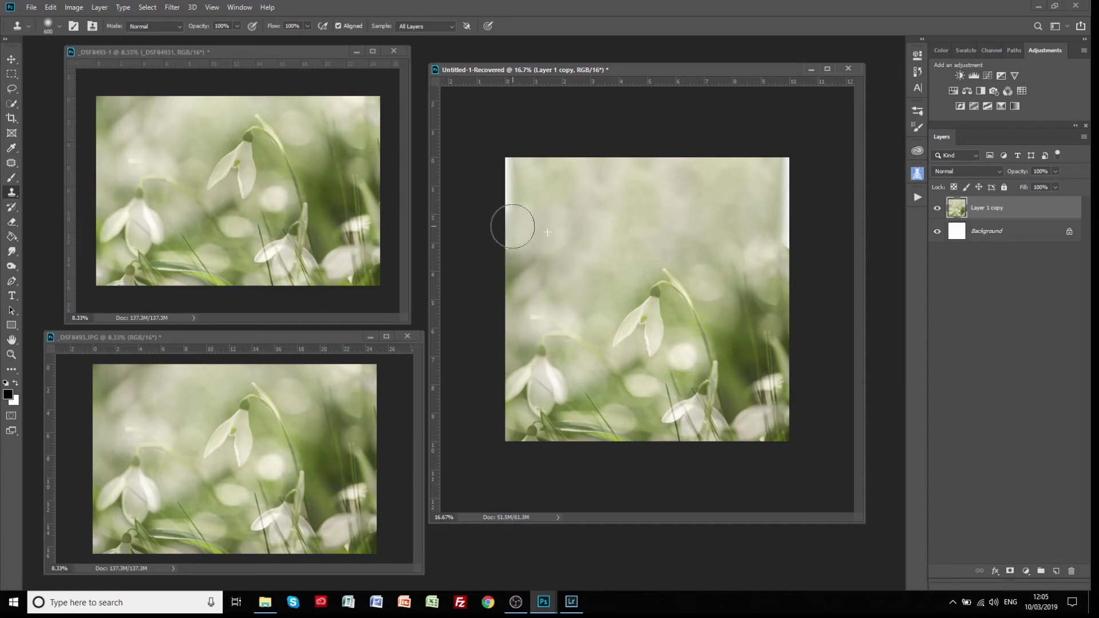
{"action": "left_click", "coordinate": [534, 177], "text": "alt"}
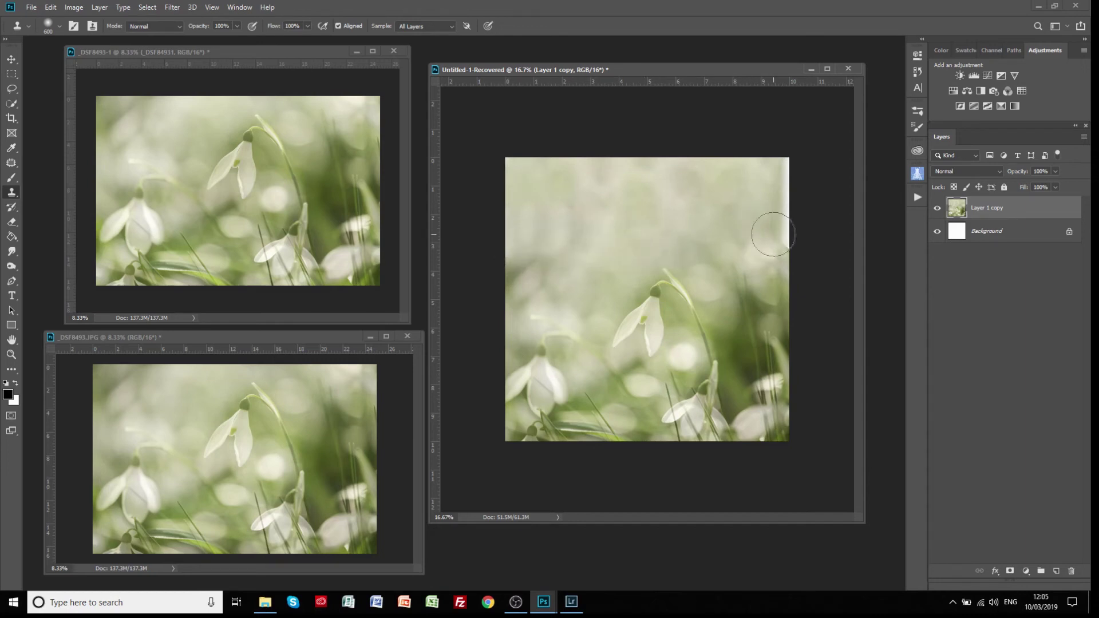
{"action": "left_click_drag", "start_coordinate": [773, 234], "coordinate": [783, 238]}
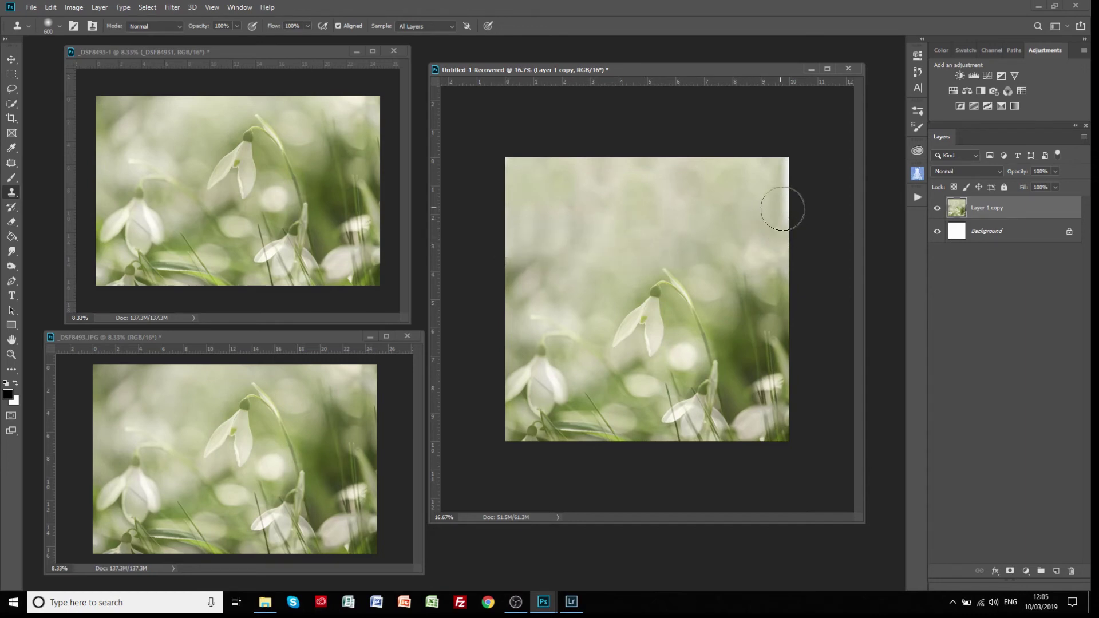
{"action": "left_click", "coordinate": [770, 181], "text": "alt"}
{"action": "left_click_drag", "start_coordinate": [786, 162], "coordinate": [784, 177]}
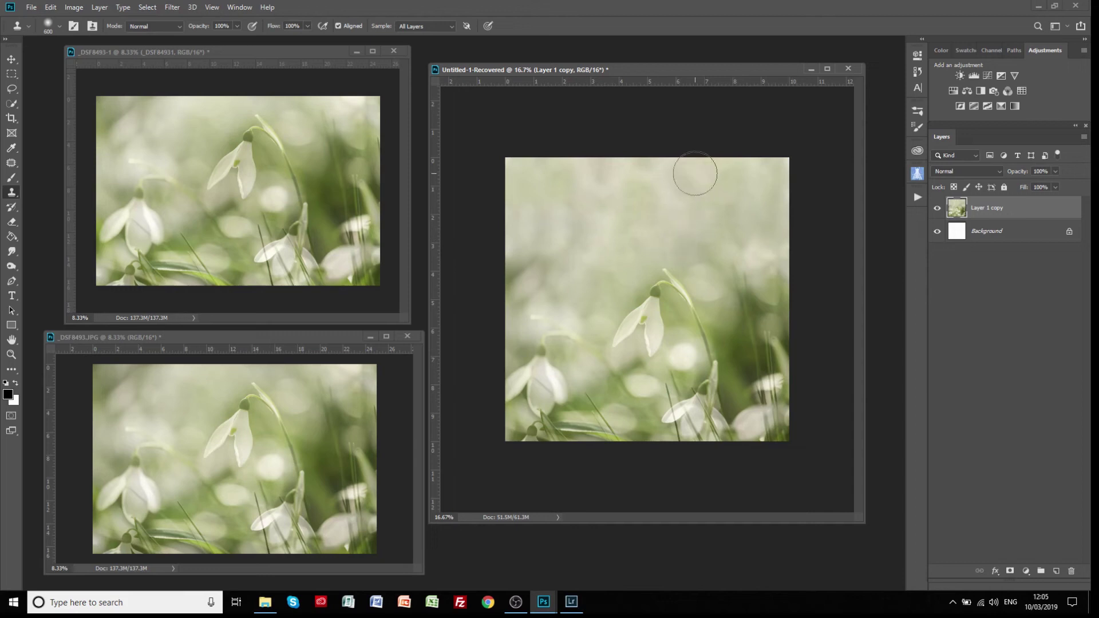
Hide Layer 1 copy and make the Background the active layer in the square document.
{"action": "left_click", "coordinate": [320, 51]}
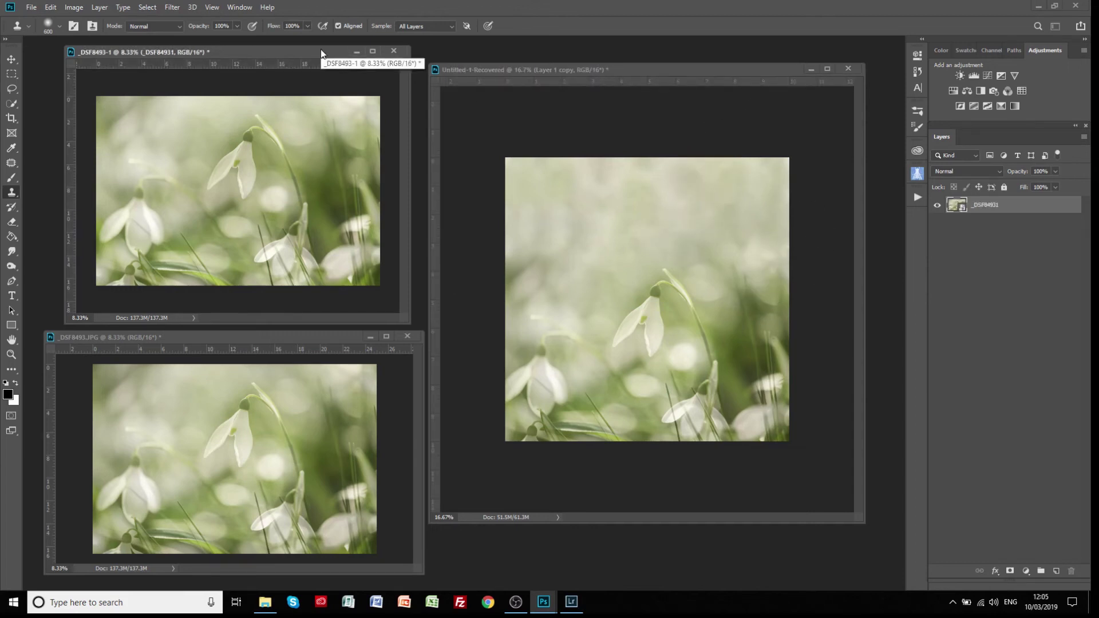
{"action": "left_click", "coordinate": [736, 70]}
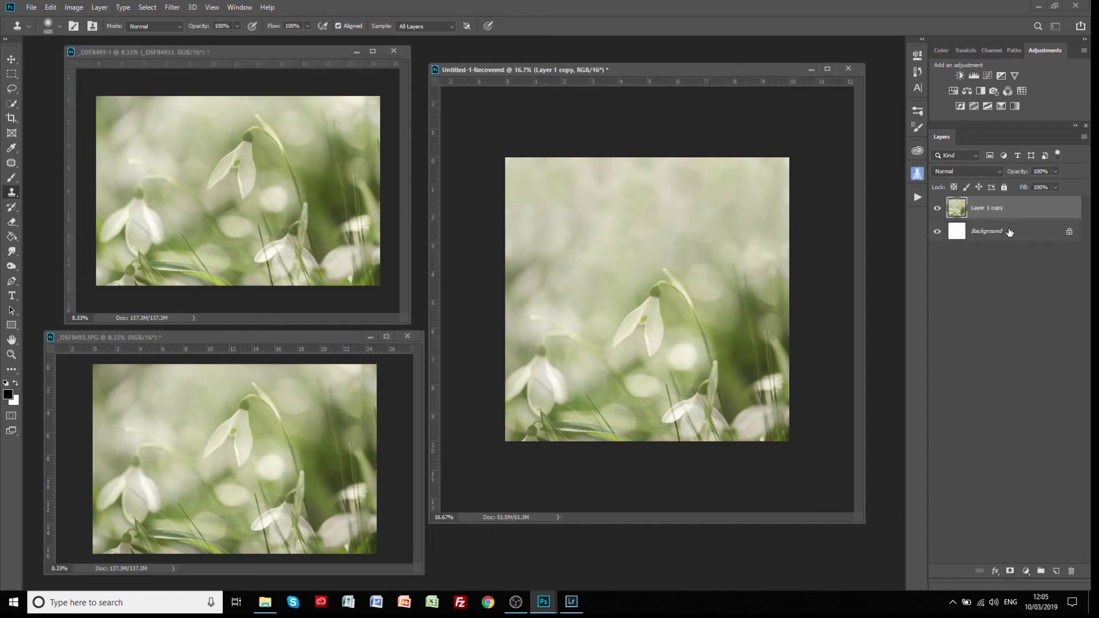
{"action": "left_click", "coordinate": [937, 210]}
{"action": "left_click", "coordinate": [996, 234]}
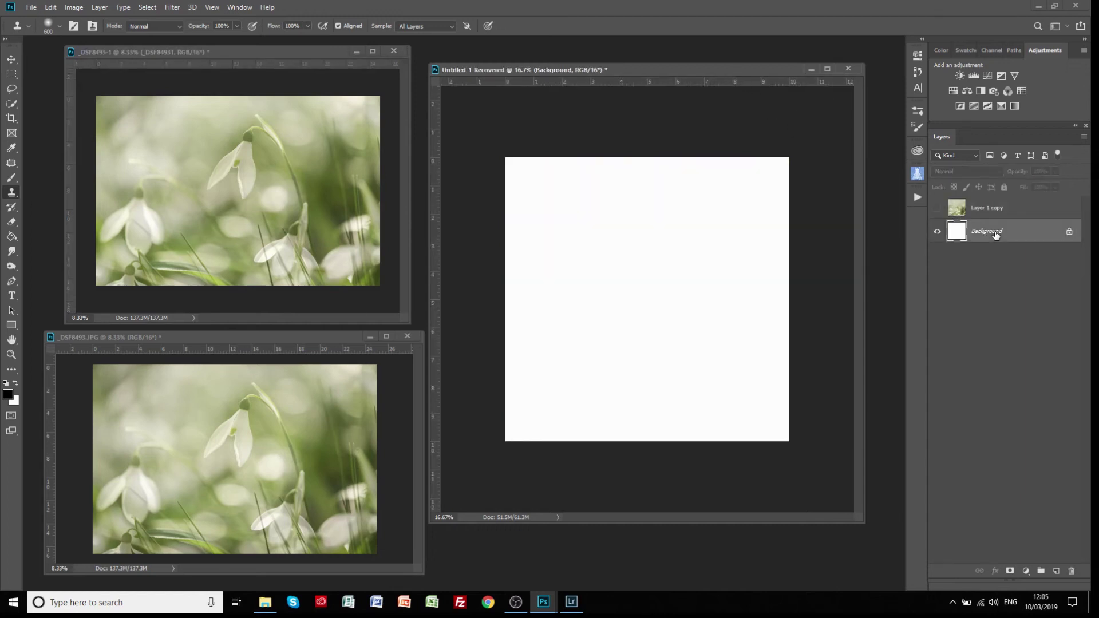
Drag the _DSF8493-1 photo with the Move tool into the Untitled-1-Recovered square document.
{"action": "left_click", "coordinate": [253, 54]}
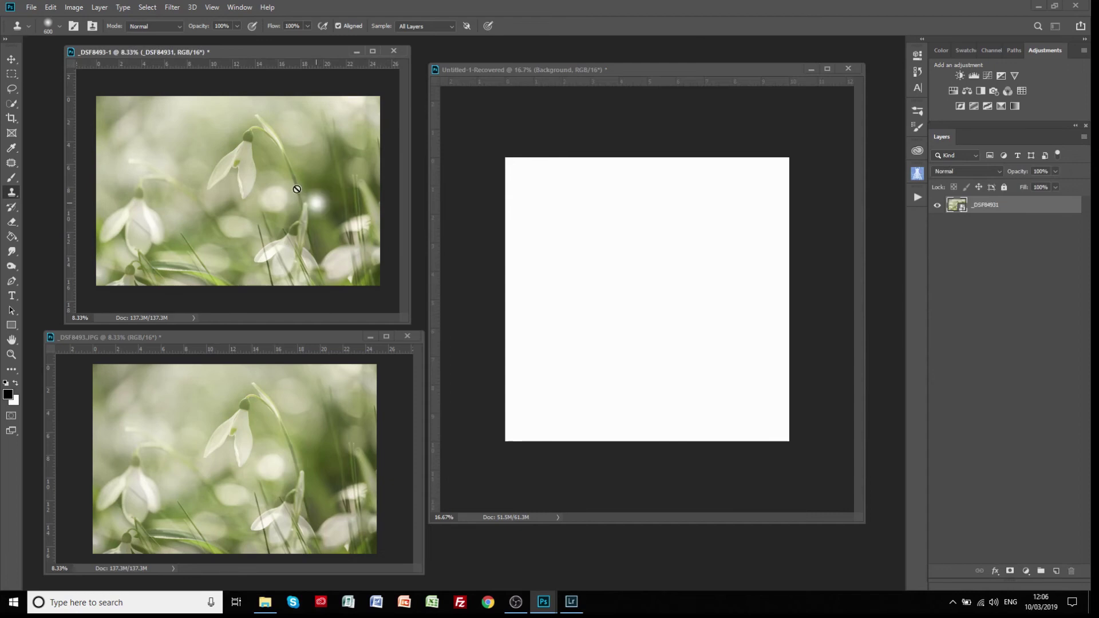
{"action": "left_click", "coordinate": [16, 61]}
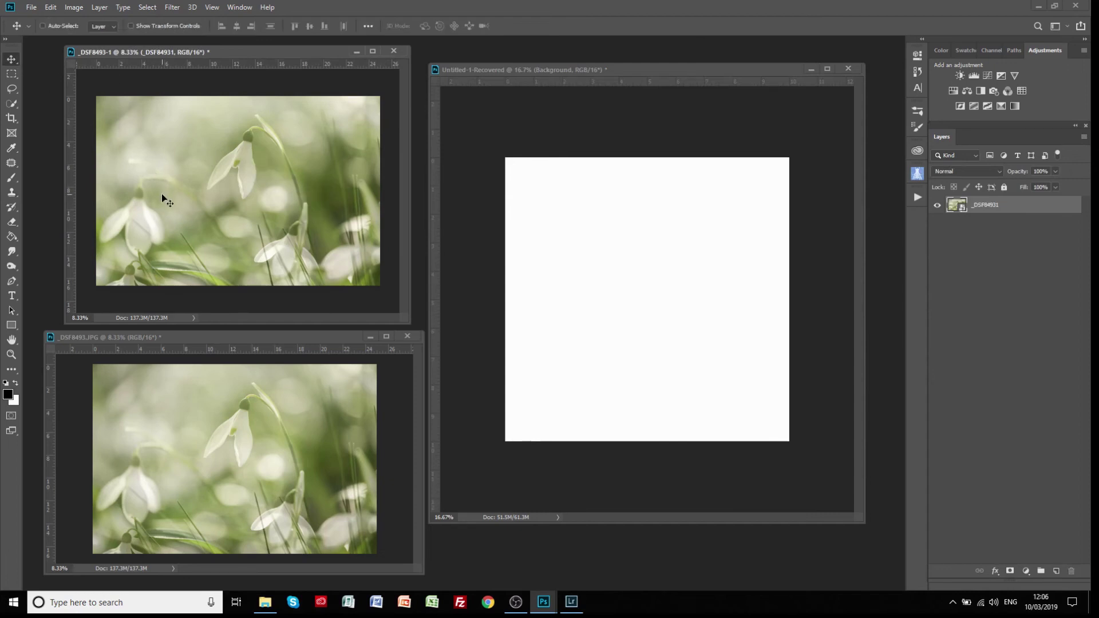
{"action": "left_click_drag", "start_coordinate": [160, 194], "coordinate": [630, 328]}
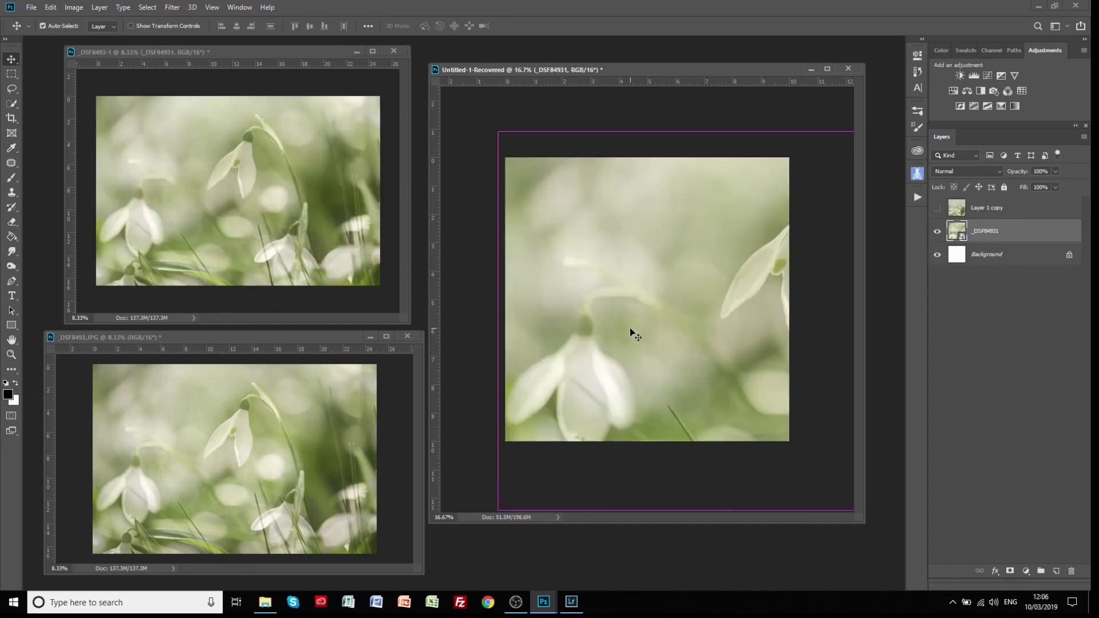
Scale the _DSF84931 photo to about 41.6%, fit it to the square's bottom, and commit.
{"action": "left_click_drag", "start_coordinate": [499, 132], "coordinate": [717, 278]}
{"action": "left_click_drag", "start_coordinate": [781, 338], "coordinate": [544, 314]}
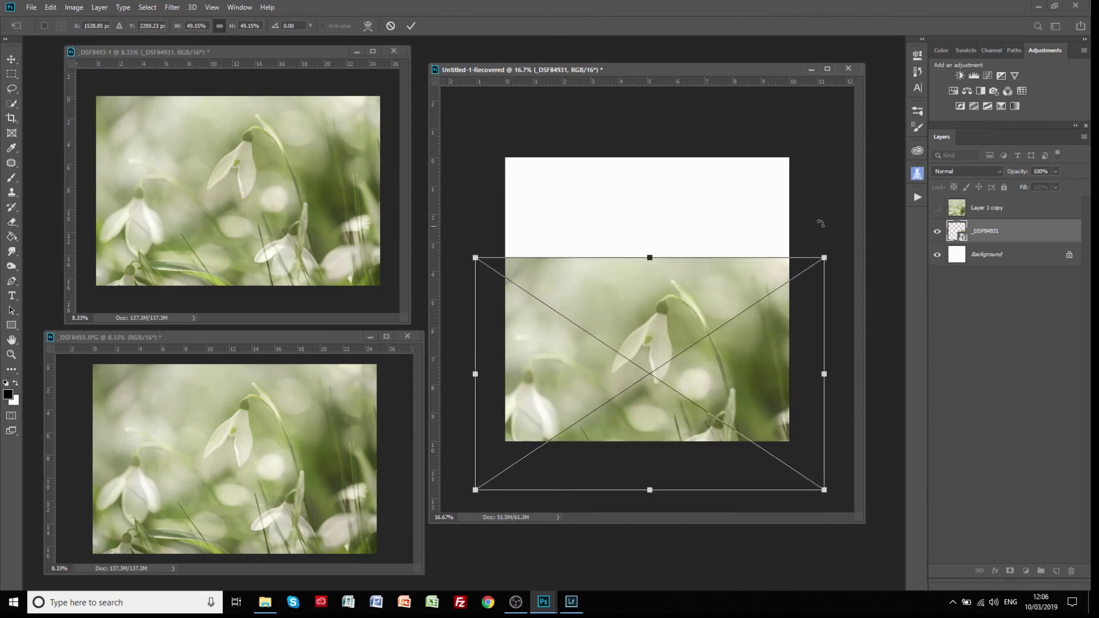
{"action": "left_click_drag", "start_coordinate": [823, 255], "coordinate": [788, 281]}
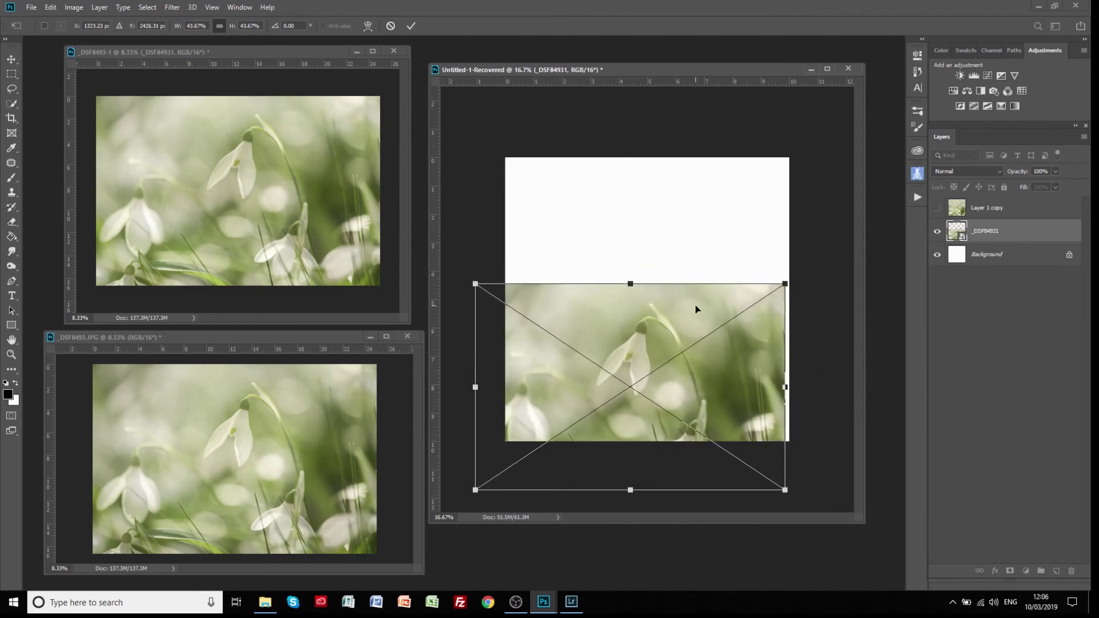
{"action": "left_click_drag", "start_coordinate": [699, 311], "coordinate": [718, 297]}
{"action": "left_click_drag", "start_coordinate": [809, 276], "coordinate": [709, 279]}
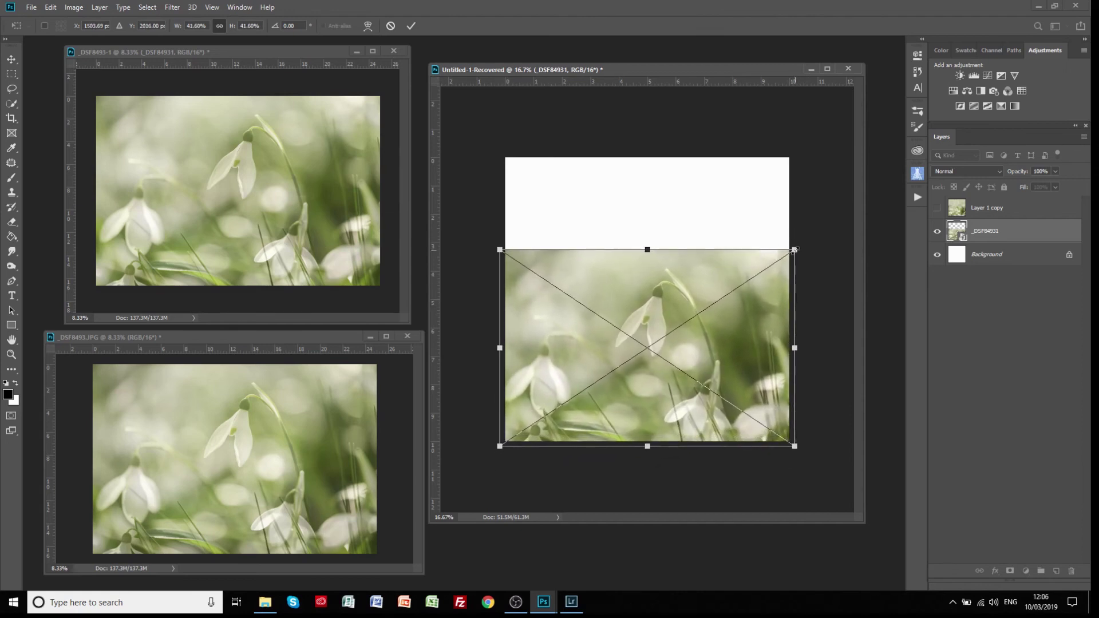
{"action": "left_click", "coordinate": [411, 26]}
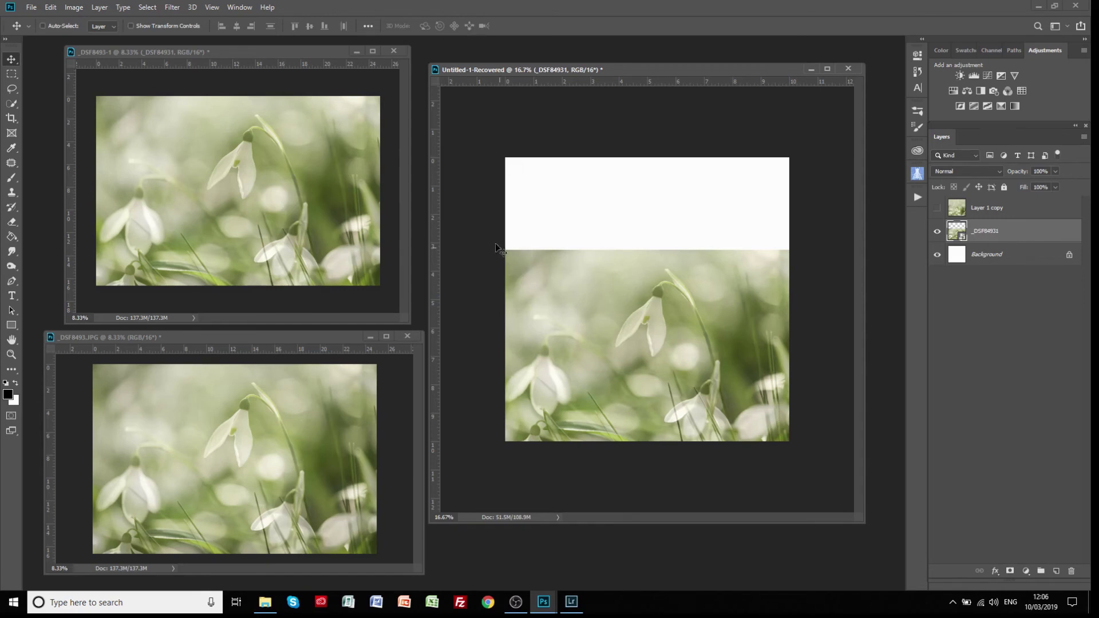
{"action": "left_click", "coordinate": [11, 74]}
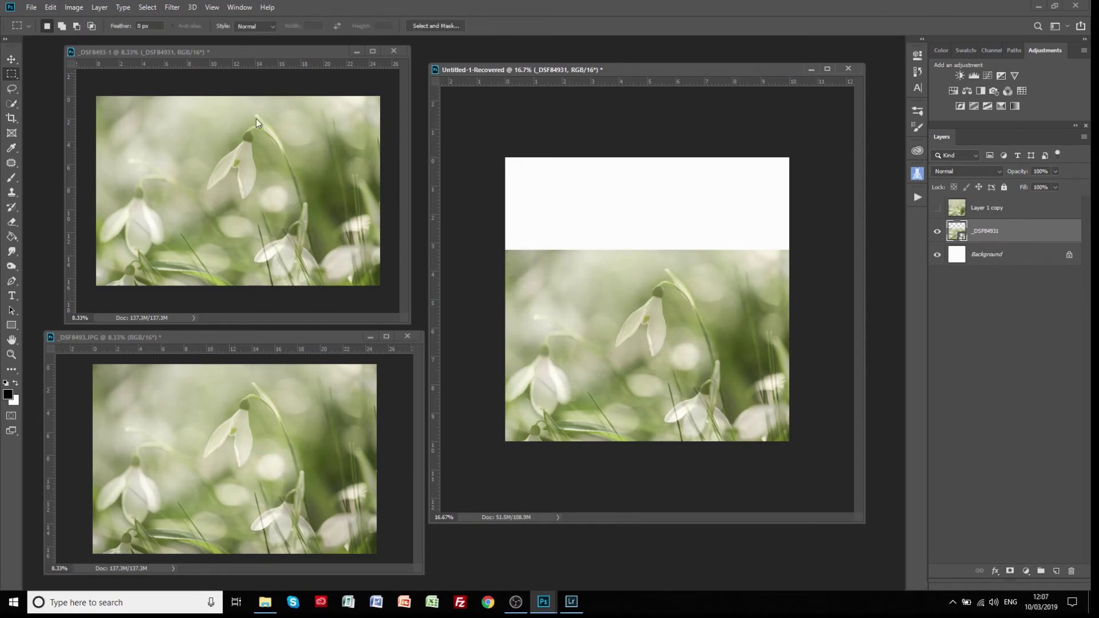
{"action": "left_click_drag", "start_coordinate": [505, 158], "coordinate": [790, 260]}
{"action": "left_click", "coordinate": [50, 7]}
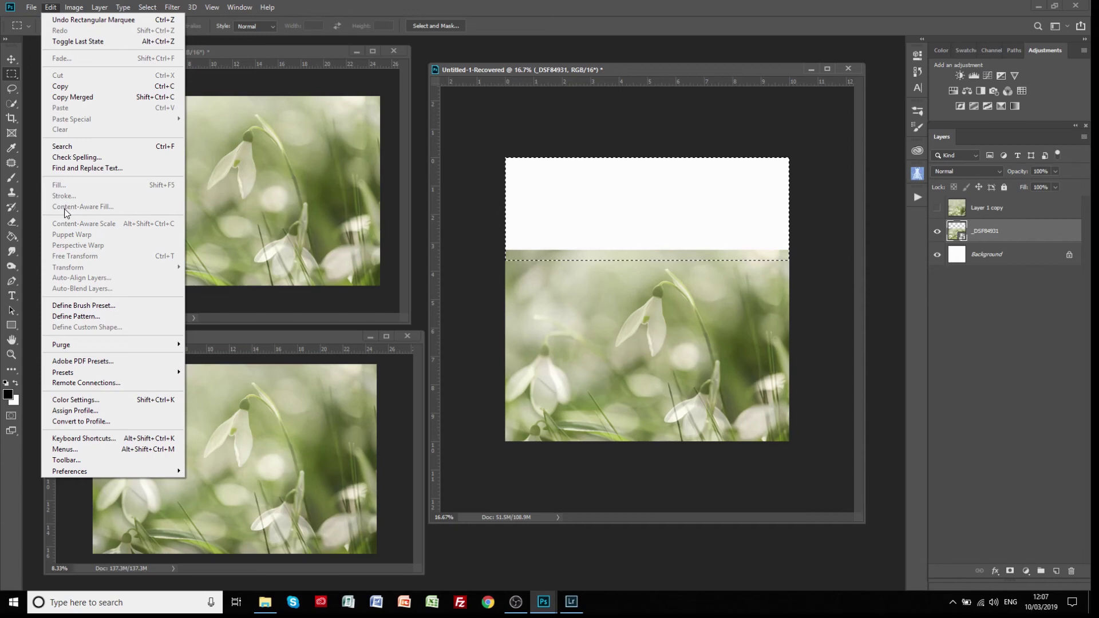
{"action": "left_click", "coordinate": [609, 70]}
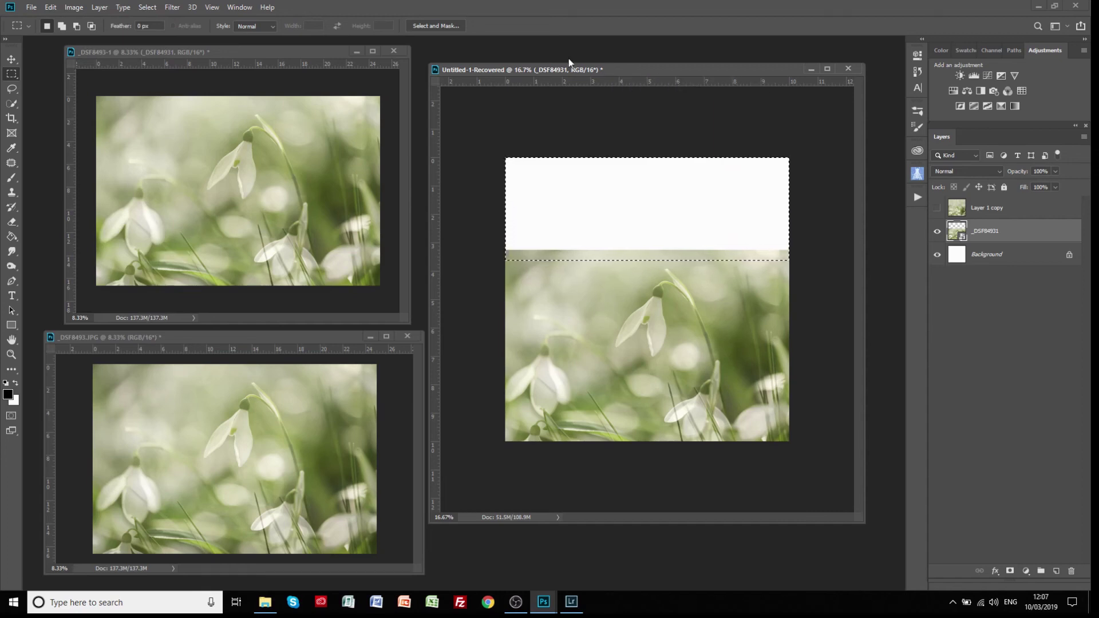
{"action": "left_click", "coordinate": [157, 10]}
{"action": "left_click", "coordinate": [172, 30]}
Duplicate the _DSF84931 layer with Ctrl+J and rasterize the _DSF84931 copy layer.
{"action": "key", "text": "ctrl+j"}
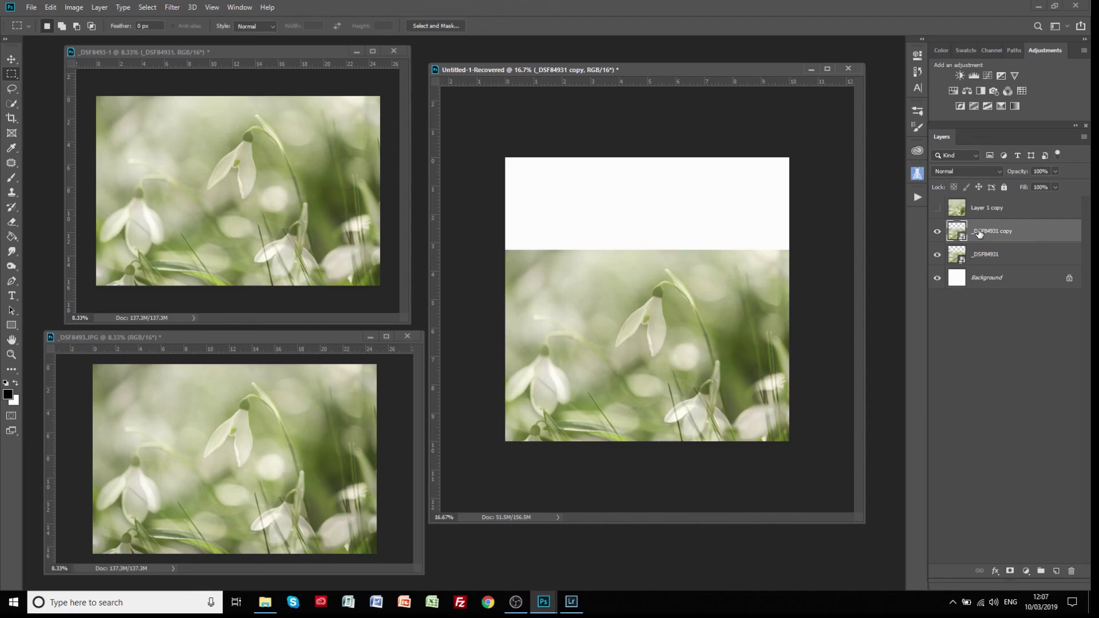
{"action": "right_click", "coordinate": [1021, 226]}
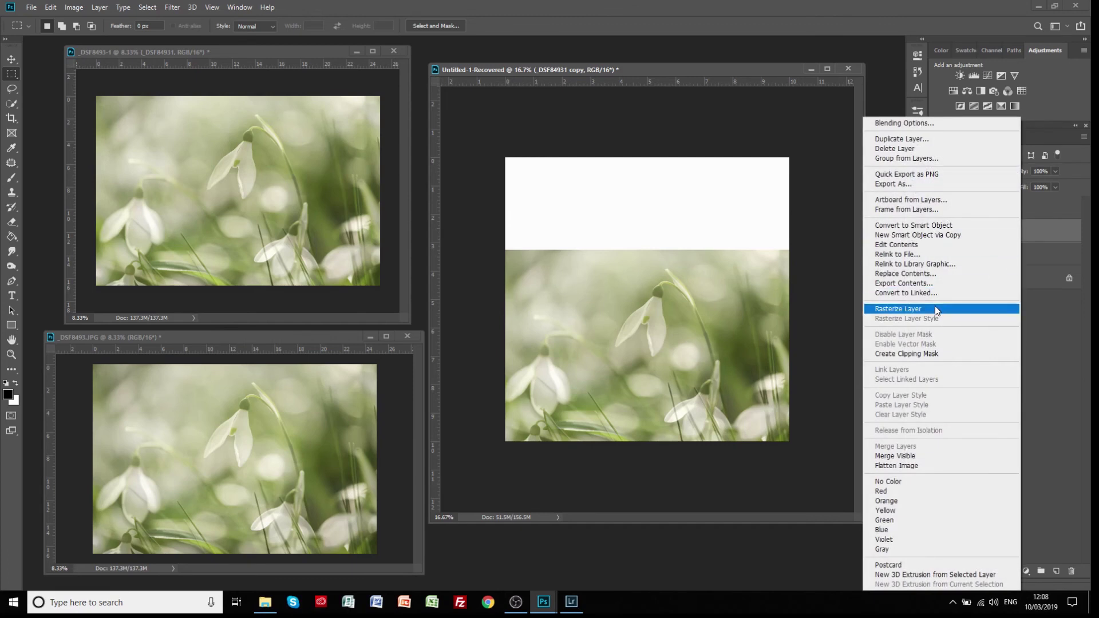
{"action": "left_click", "coordinate": [939, 309]}
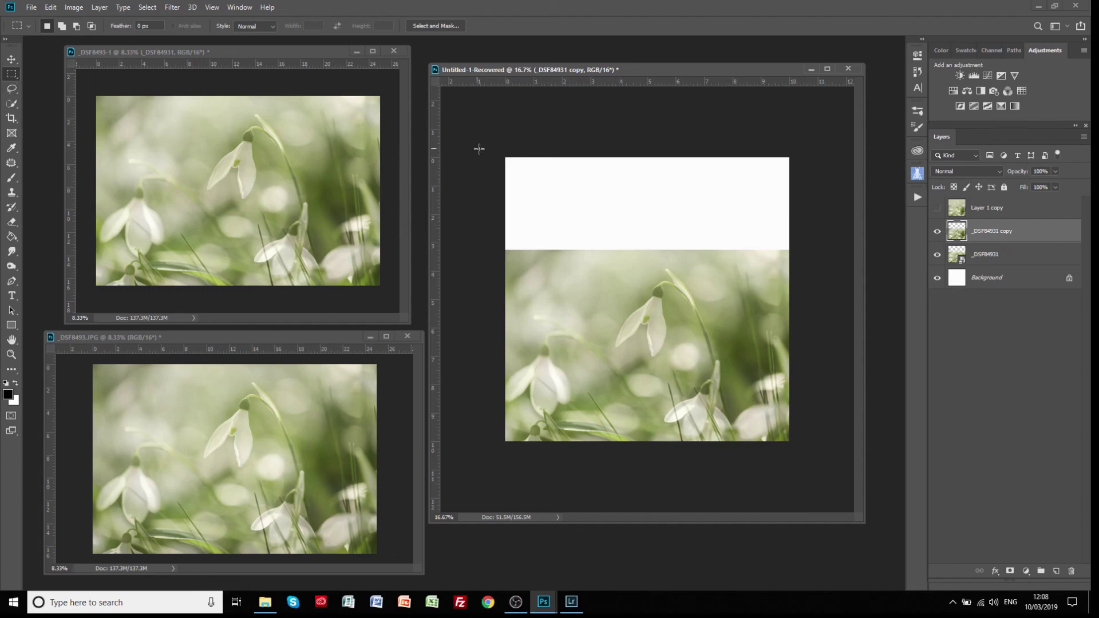
{"action": "left_click_drag", "start_coordinate": [505, 158], "coordinate": [788, 258]}
{"action": "left_click", "coordinate": [49, 8]}
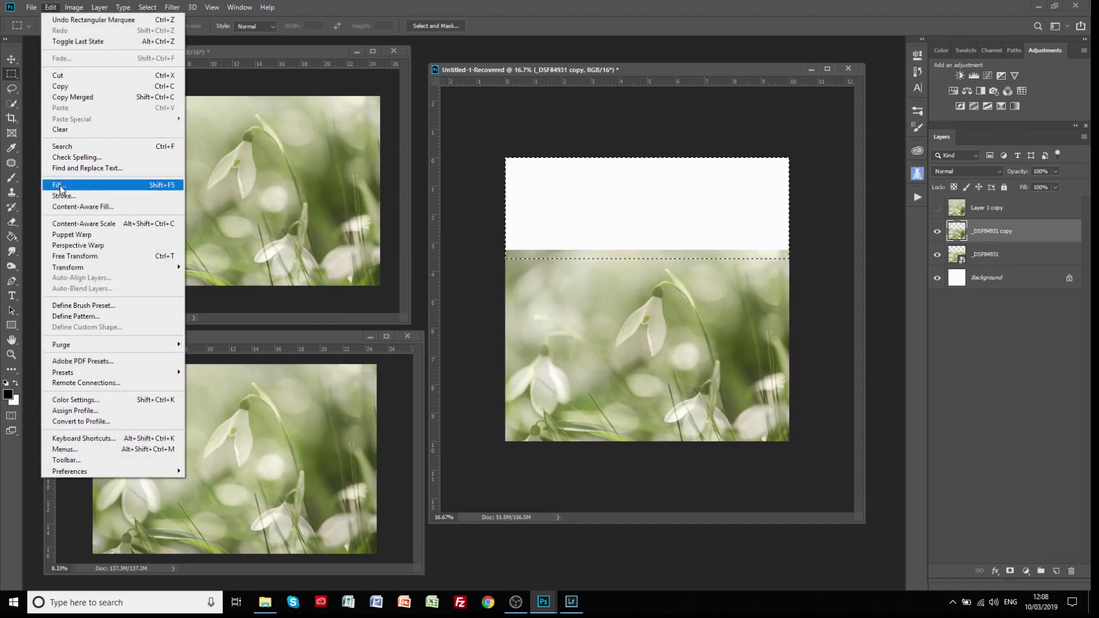
{"action": "left_click", "coordinate": [641, 67]}
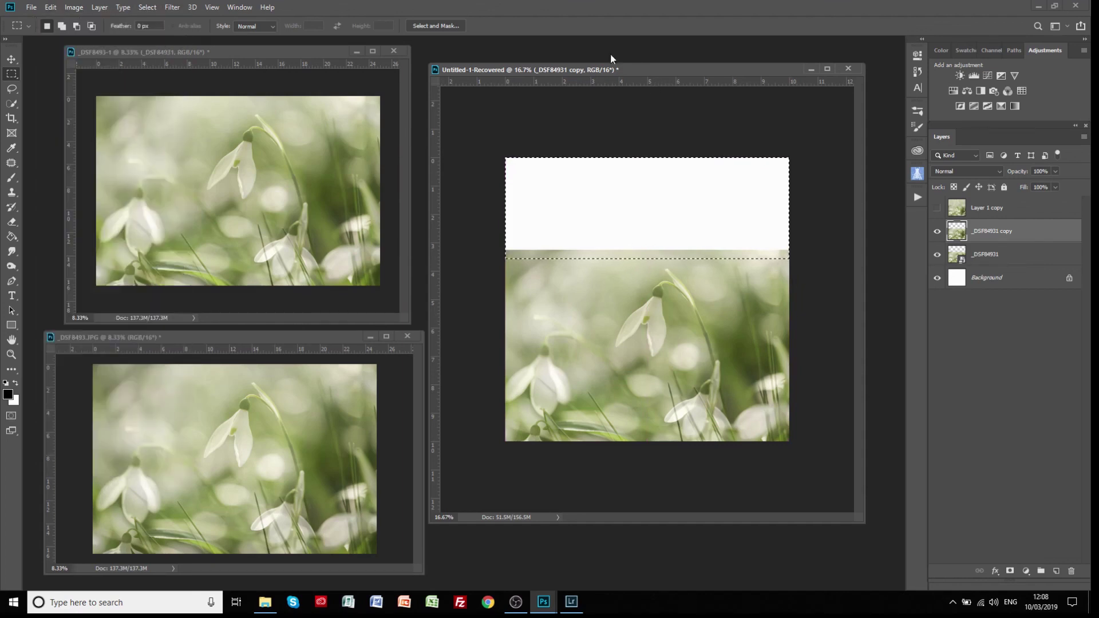
{"action": "left_click", "coordinate": [151, 7]}
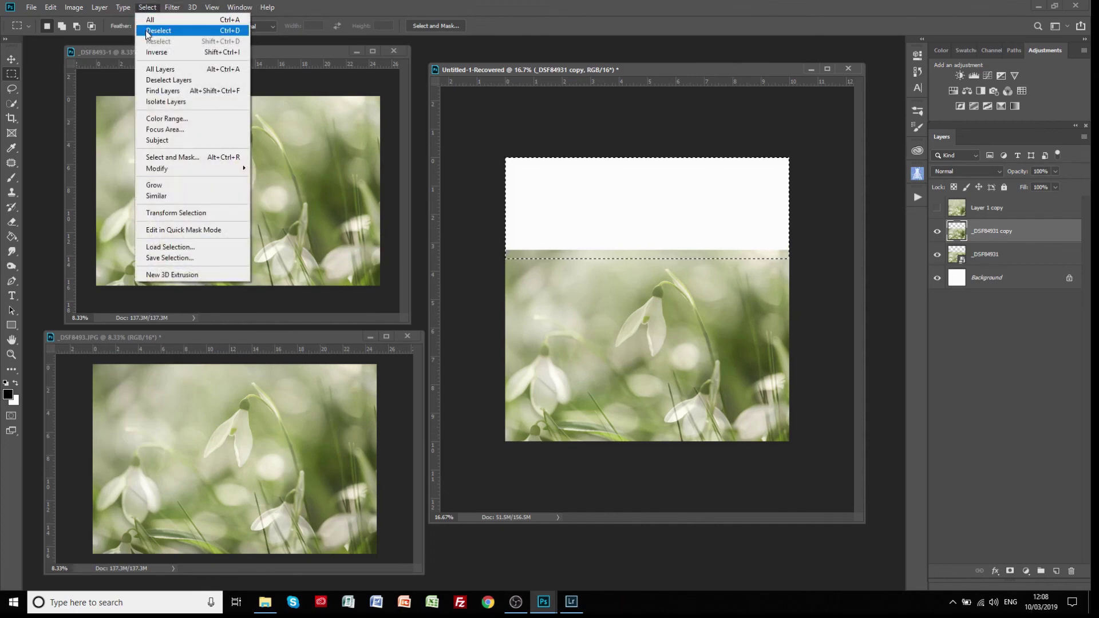
{"action": "left_click", "coordinate": [158, 30]}
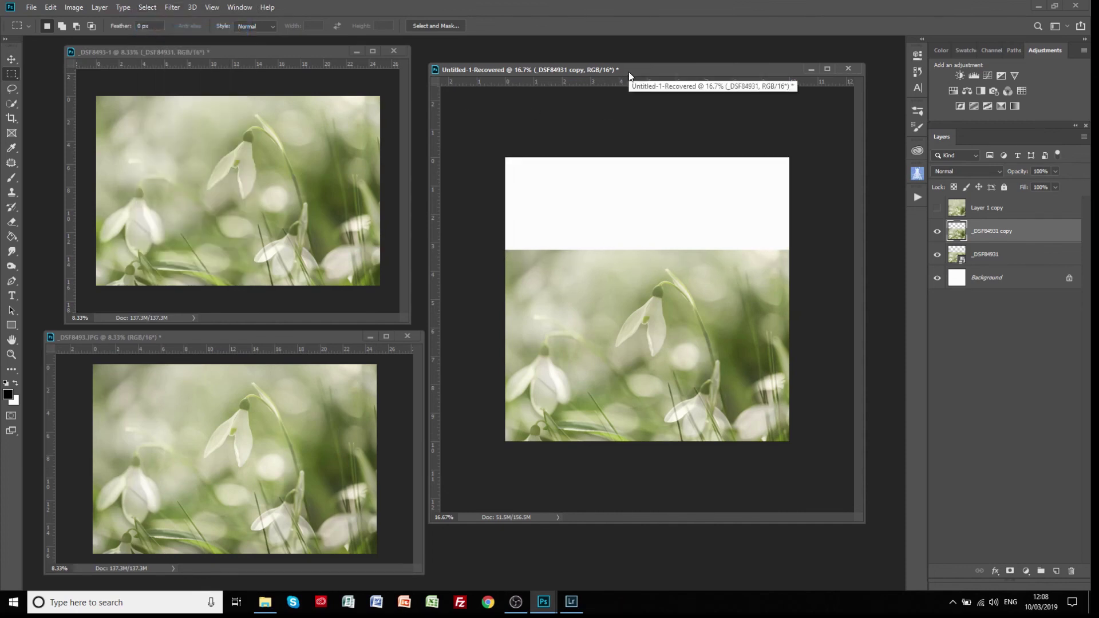